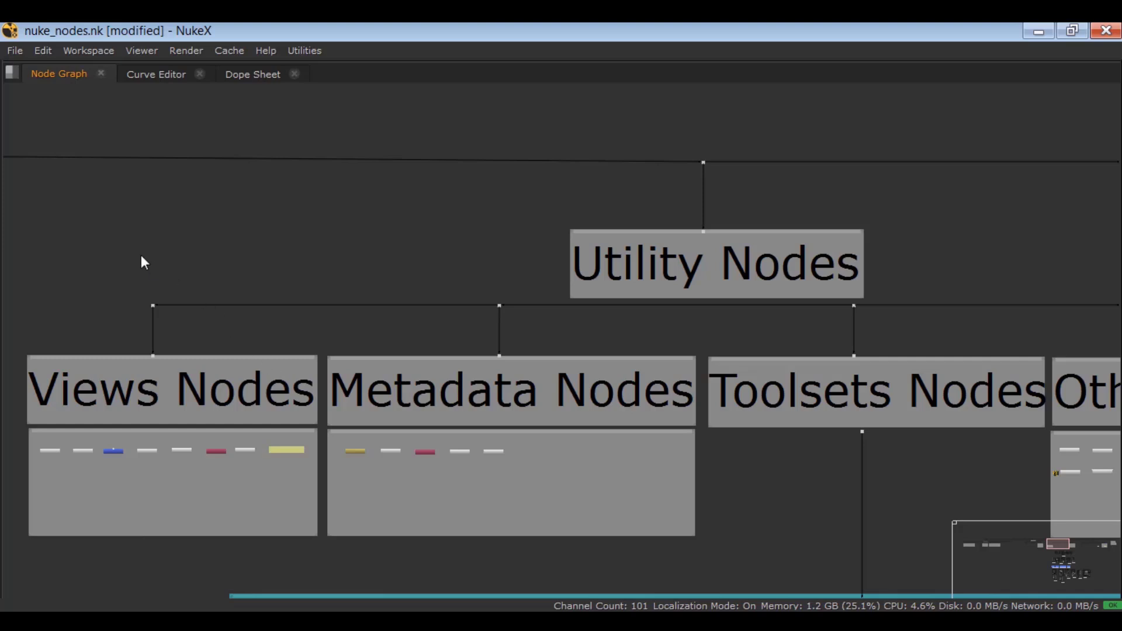
Step: Highlight the Views Nodes heading backdrop under Utility Nodes, and clear the selection
middle_click_drag(142, 256, 346, 255)
scroll(278, 298, "up", 5)
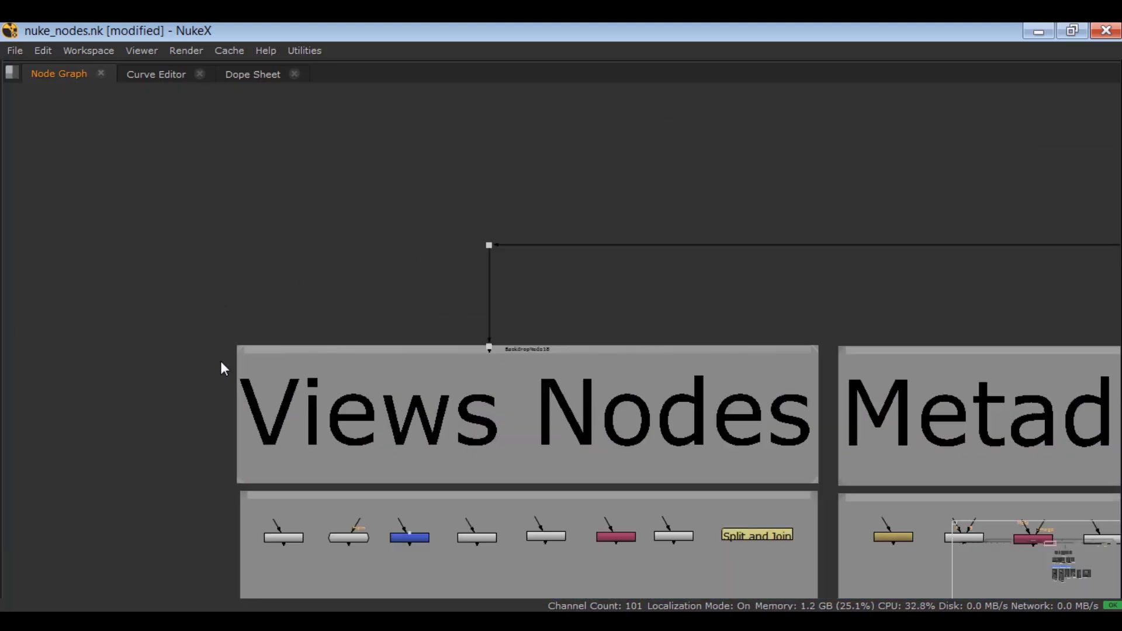
left_click_drag(204, 321, 870, 496)
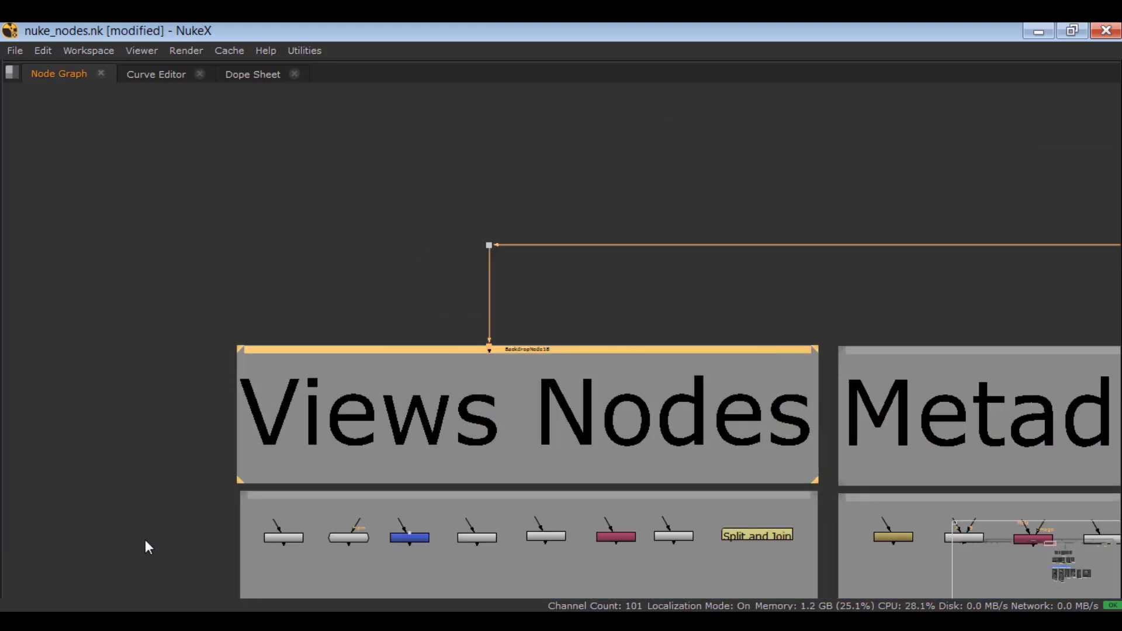
left_click(145, 541)
Step: Examine the first two Views nodes by selecting Anaglyph1 and JoinViews1 one after the other
scroll(208, 549, "up", 6)
middle_click_drag(258, 493, 238, 358)
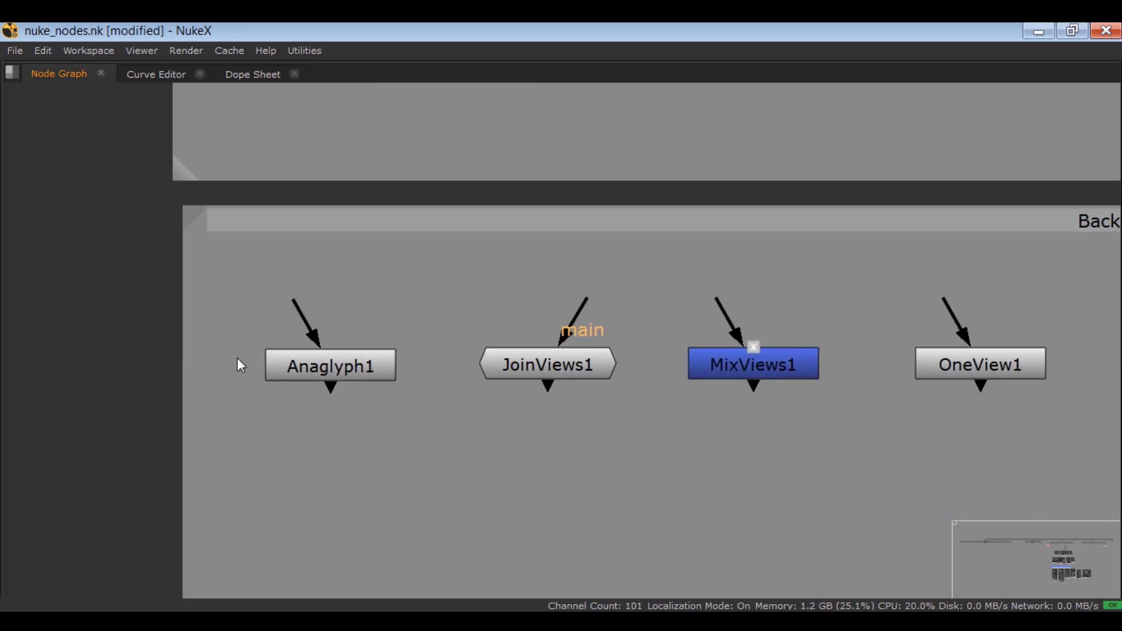
scroll(237, 359, "up", 2)
left_click_drag(261, 323, 517, 452)
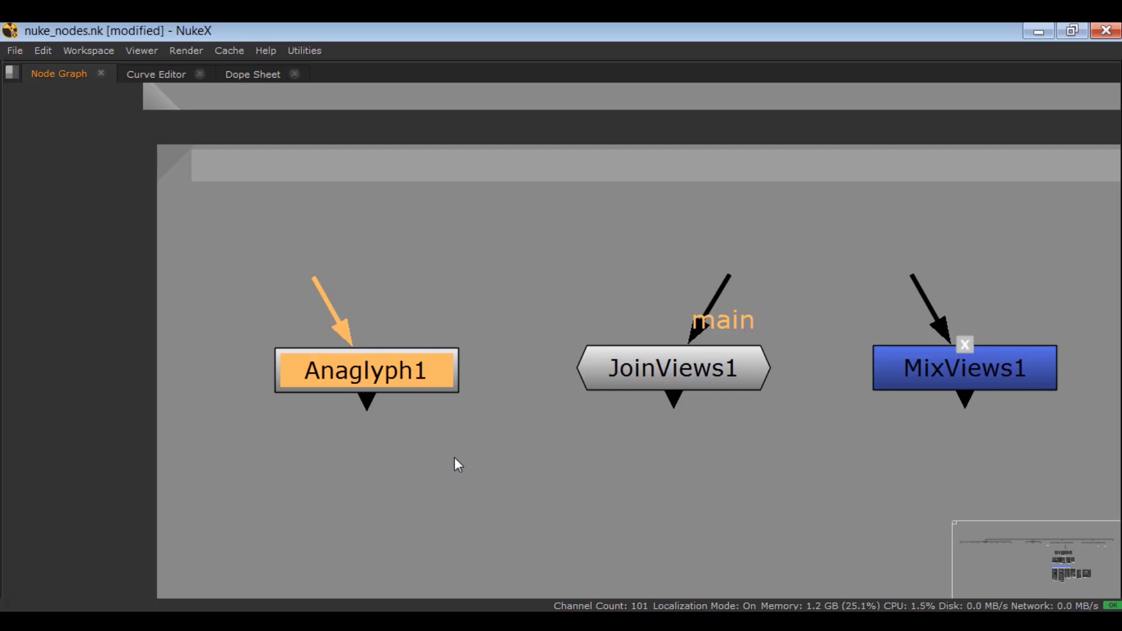
left_click(403, 355)
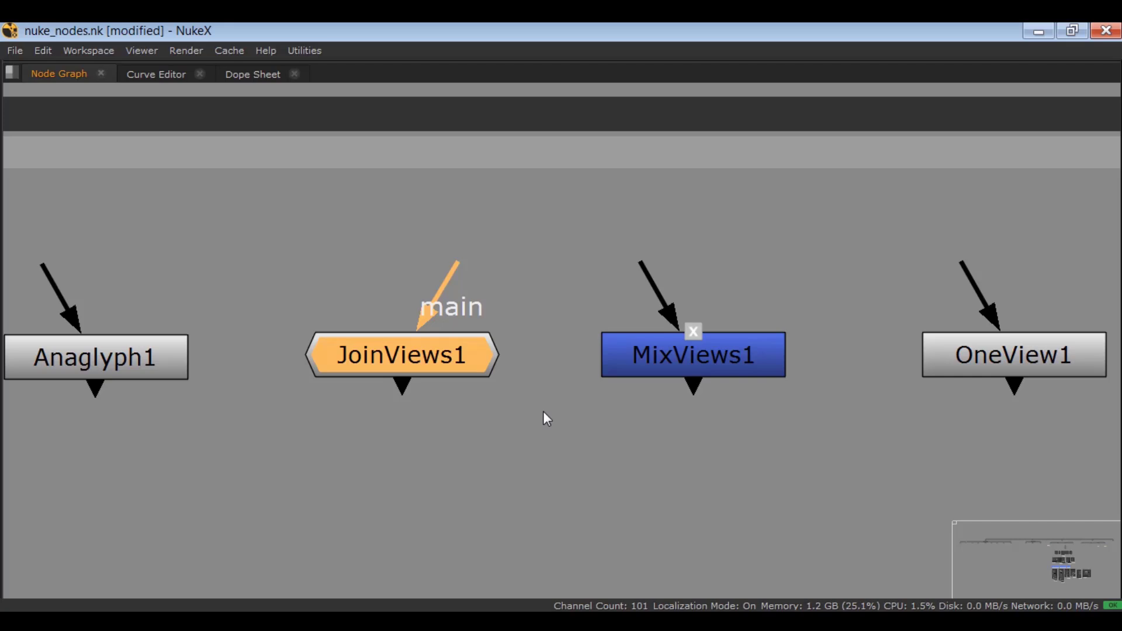
Step: Examine the MixViews1 and OneView1 nodes by selecting each one in turn
middle_click_drag(656, 408, 466, 356)
left_click_drag(607, 247, 374, 381)
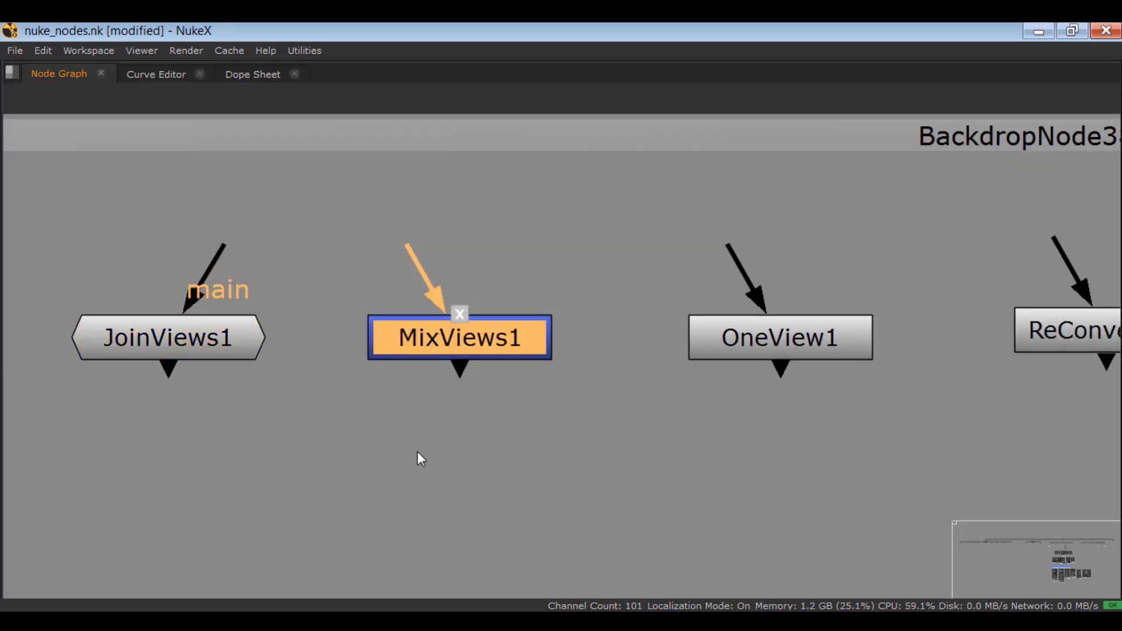
left_click(416, 452)
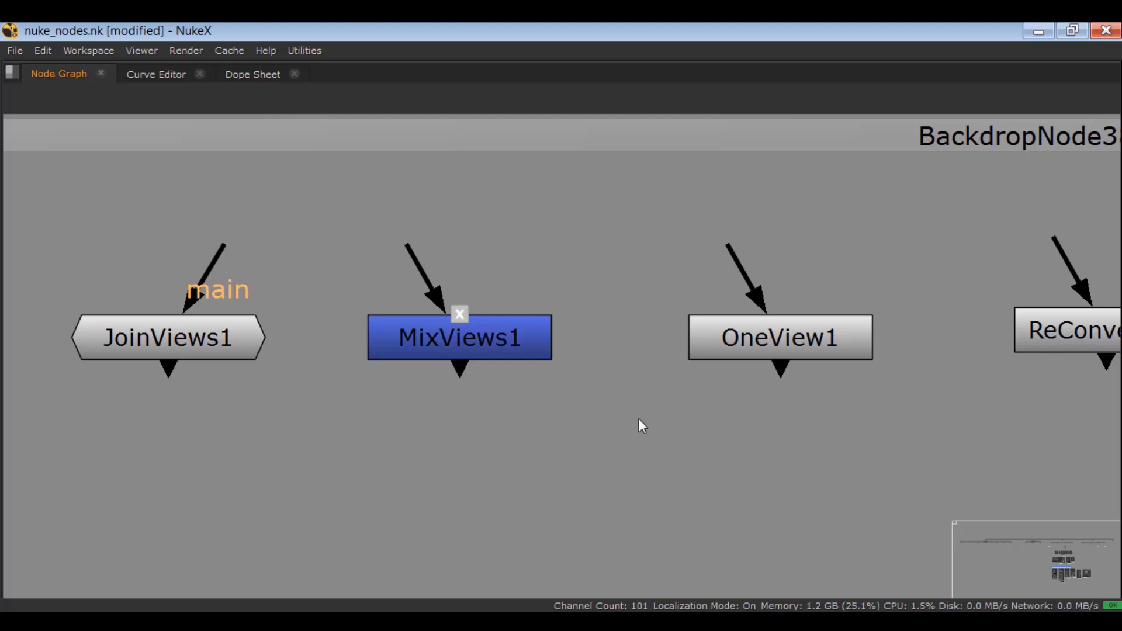
middle_click_drag(641, 427, 384, 406)
left_click_drag(359, 272, 673, 383)
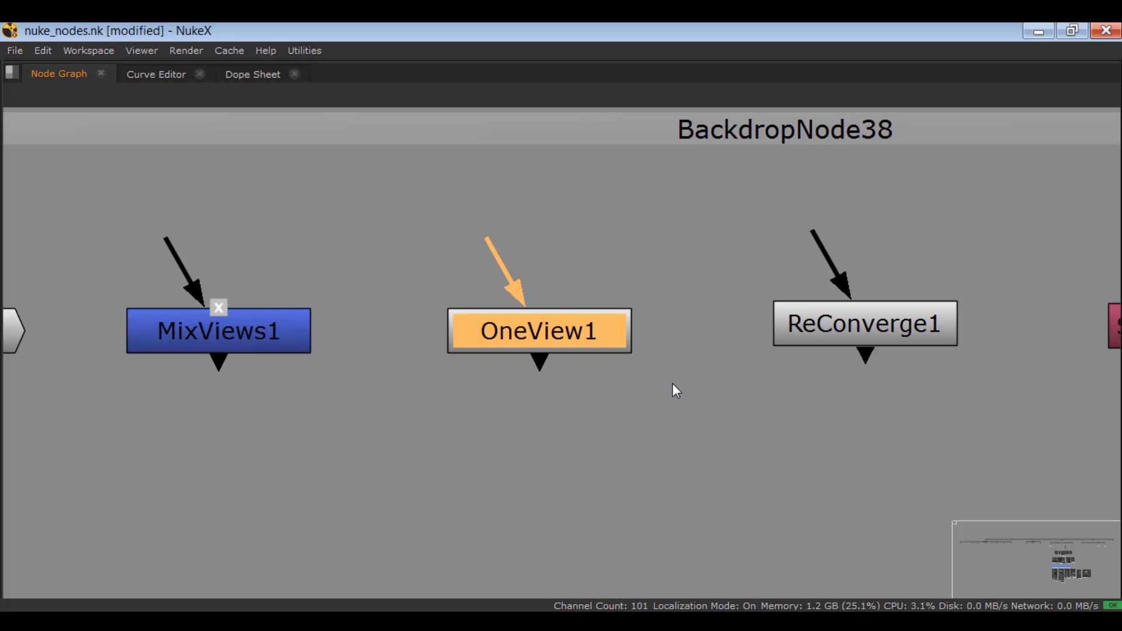
Step: Examine the ReConverge1 and ShuffleViews1 nodes by selecting each one in turn
middle_click_drag(967, 366, 603, 383)
left_click_drag(646, 280, 298, 434)
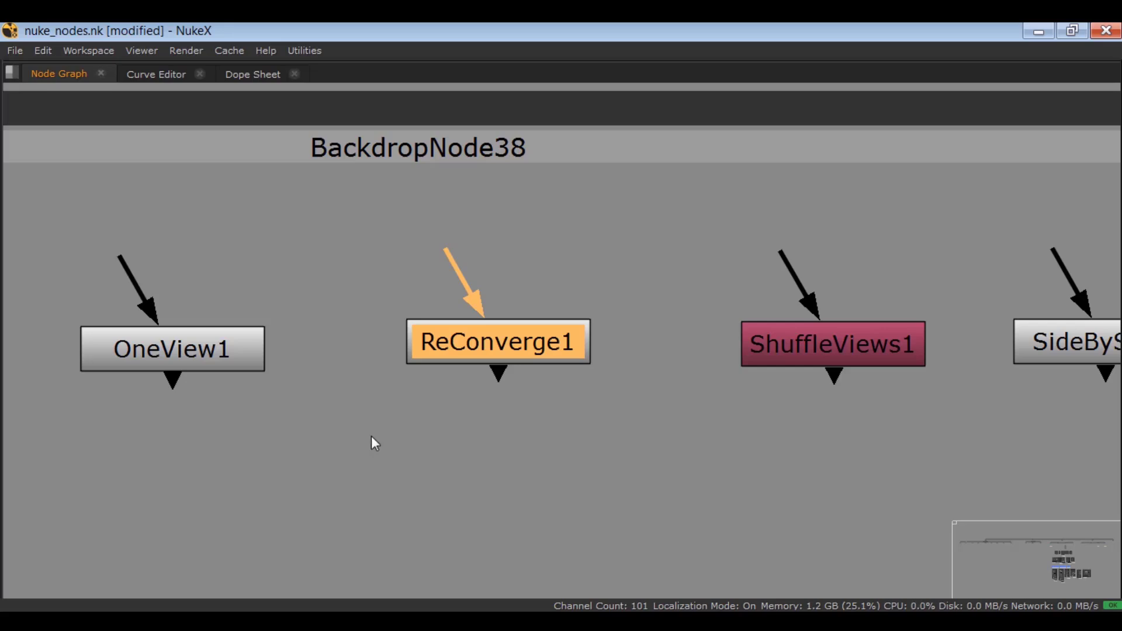
left_click_drag(371, 280, 760, 395)
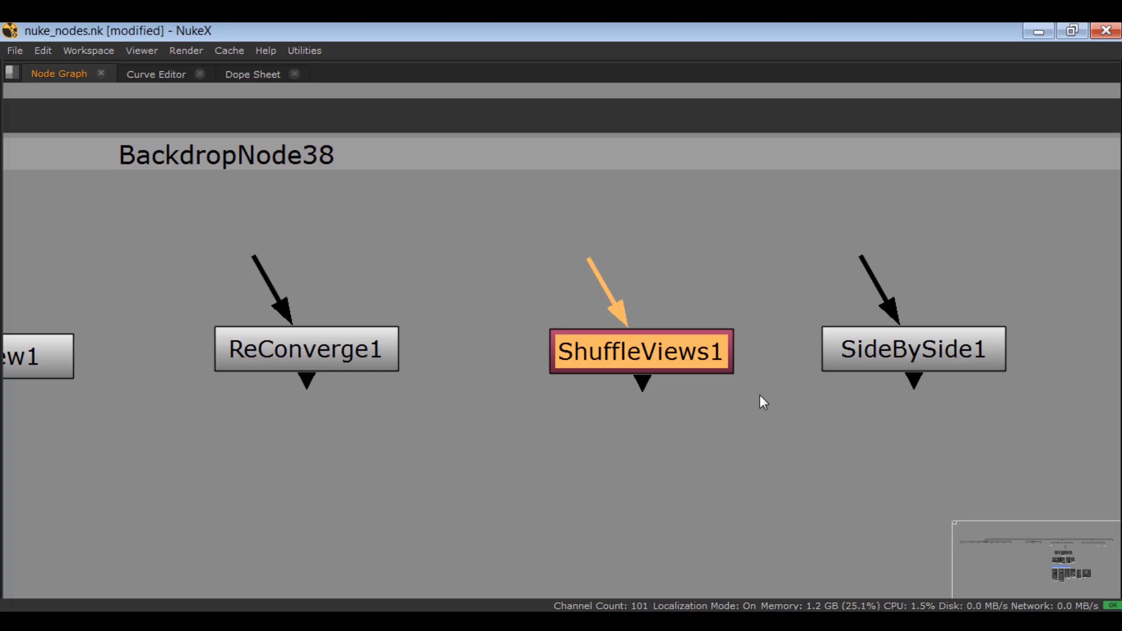
Step: Examine the SideBySide1 node and the Split and Join note by selecting each one in turn
middle_click_drag(371, 431, 124, 427)
left_click_drag(349, 266, 619, 392)
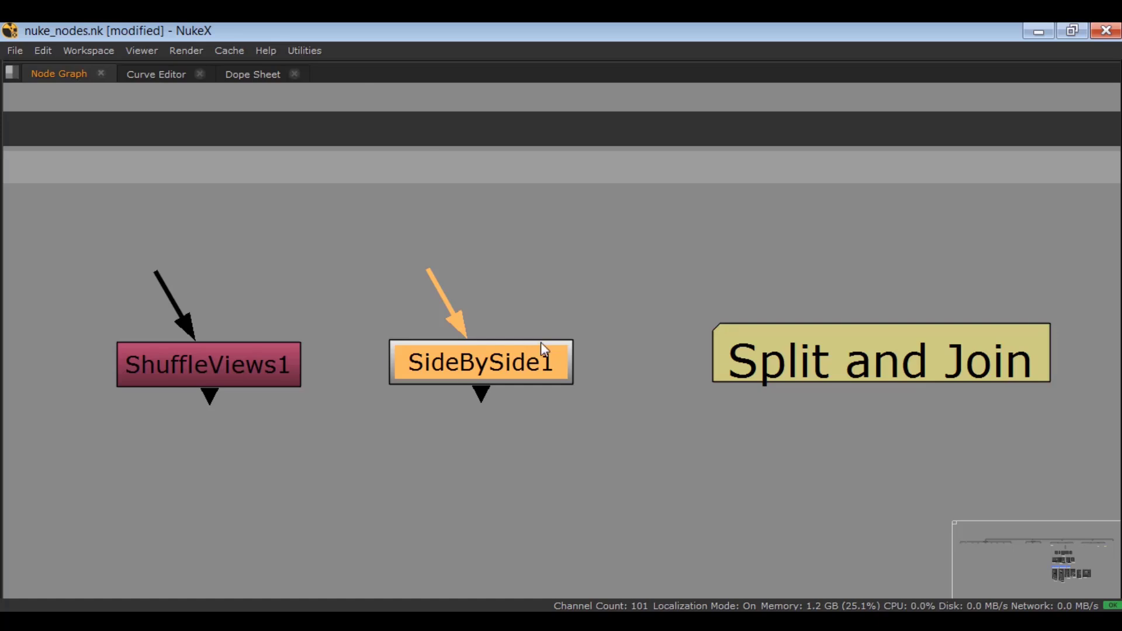
middle_click_drag(556, 358, 313, 268)
left_click_drag(318, 246, 916, 464)
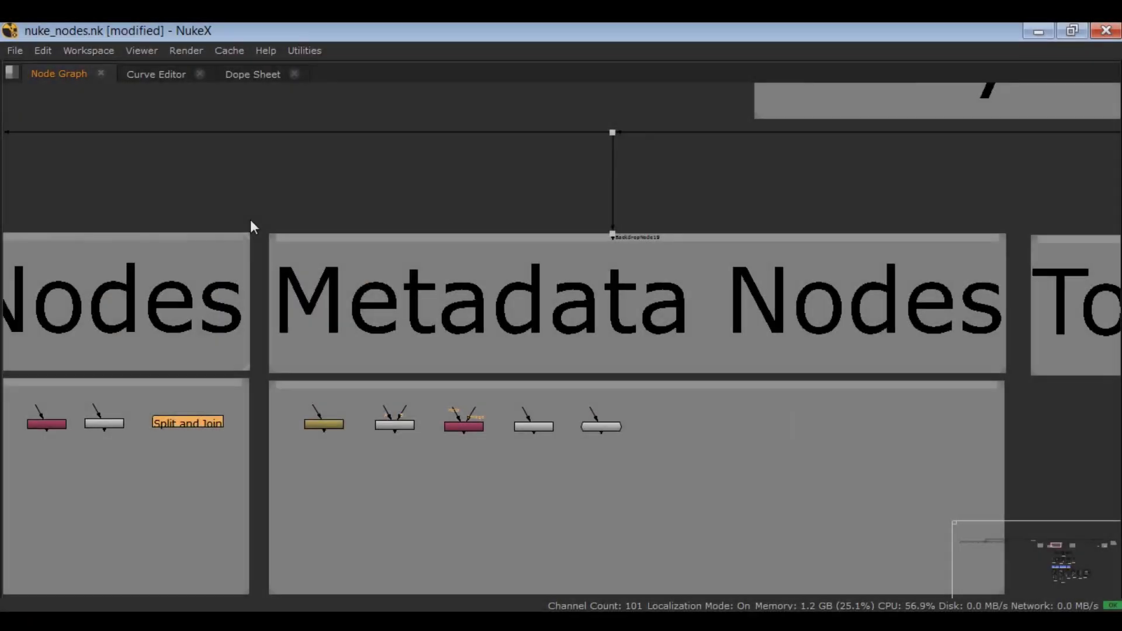
Step: Highlight the Metadata Nodes heading backdrop and select the AddTimeCode1 node below it
left_click_drag(252, 210, 1023, 381)
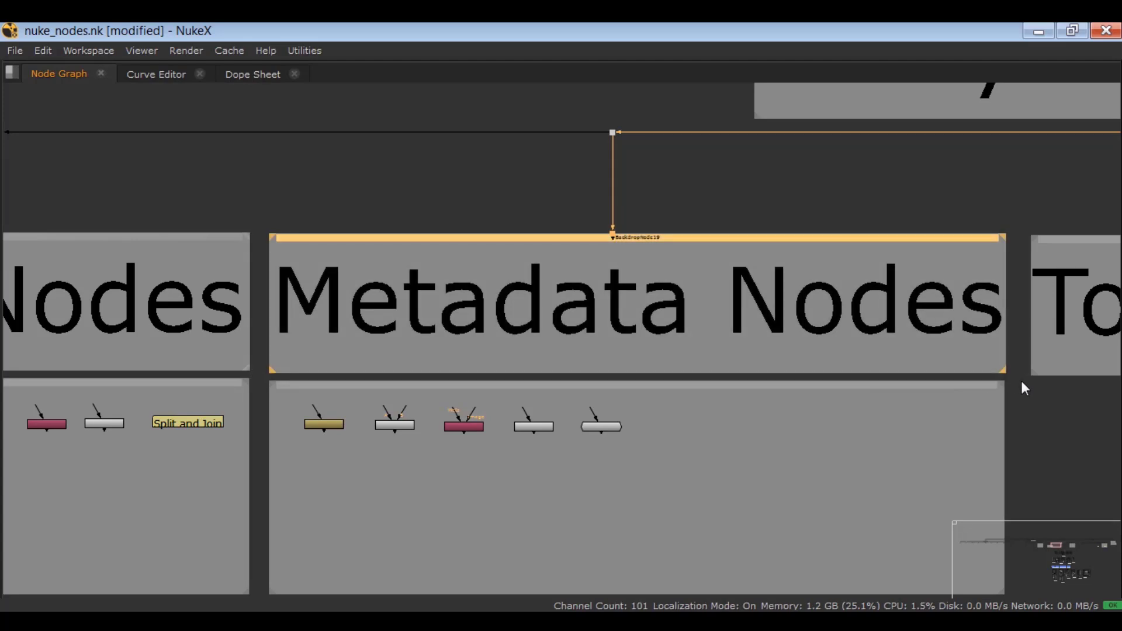
scroll(294, 459, "up", 8)
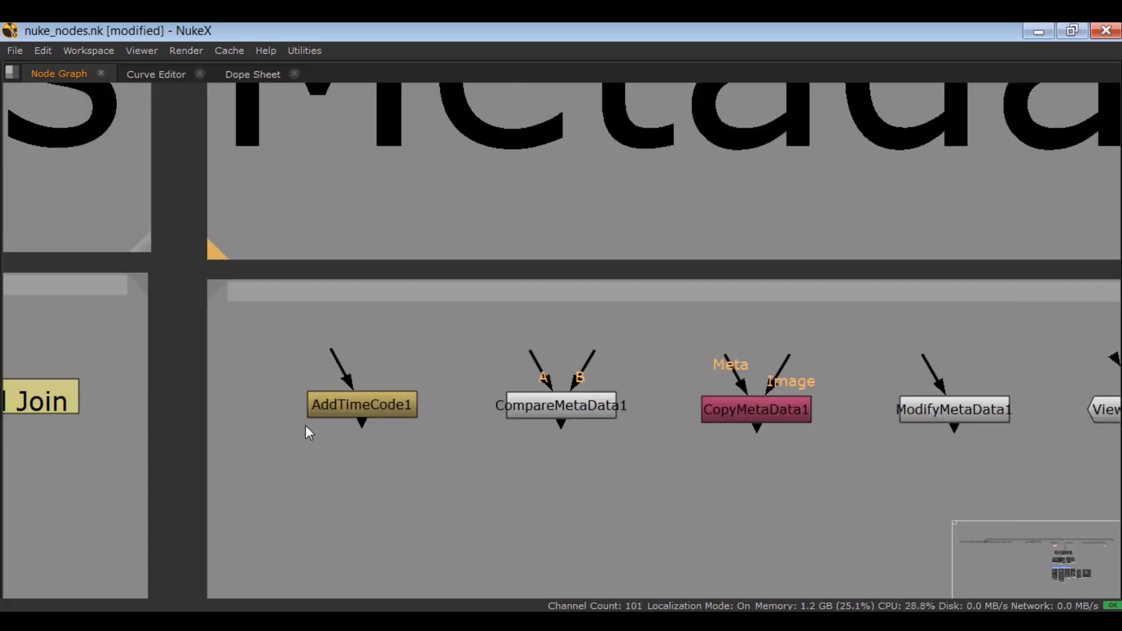
left_click_drag(288, 358, 462, 460)
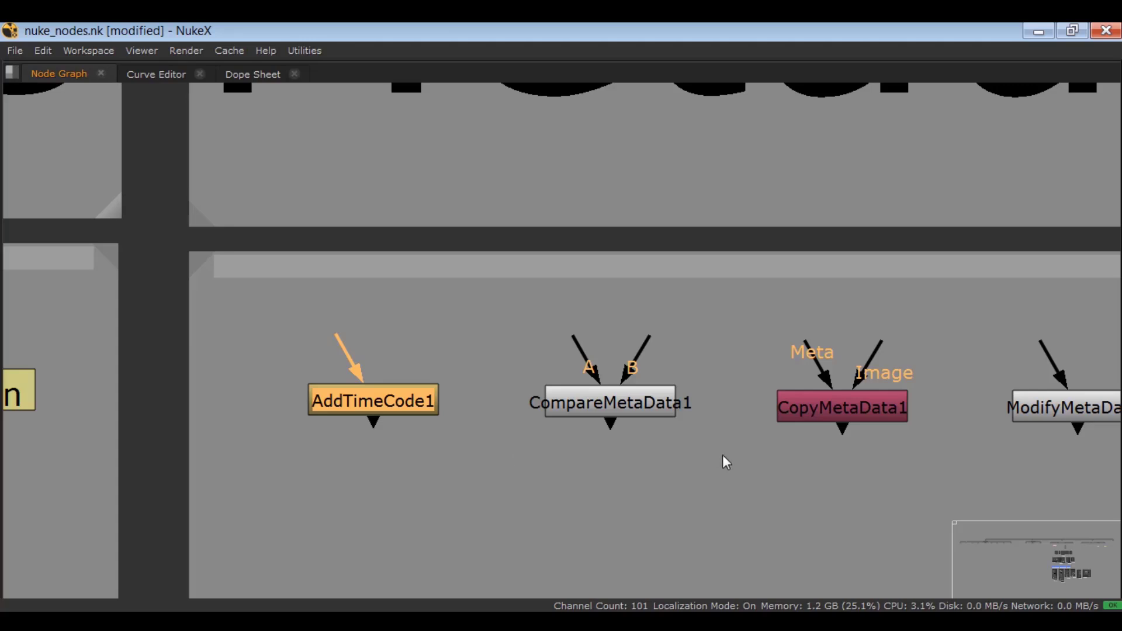
Step: Examine the CompareMetaData1 and CopyMetaData1 nodes by selecting each one in turn
left_click_drag(728, 350, 506, 451)
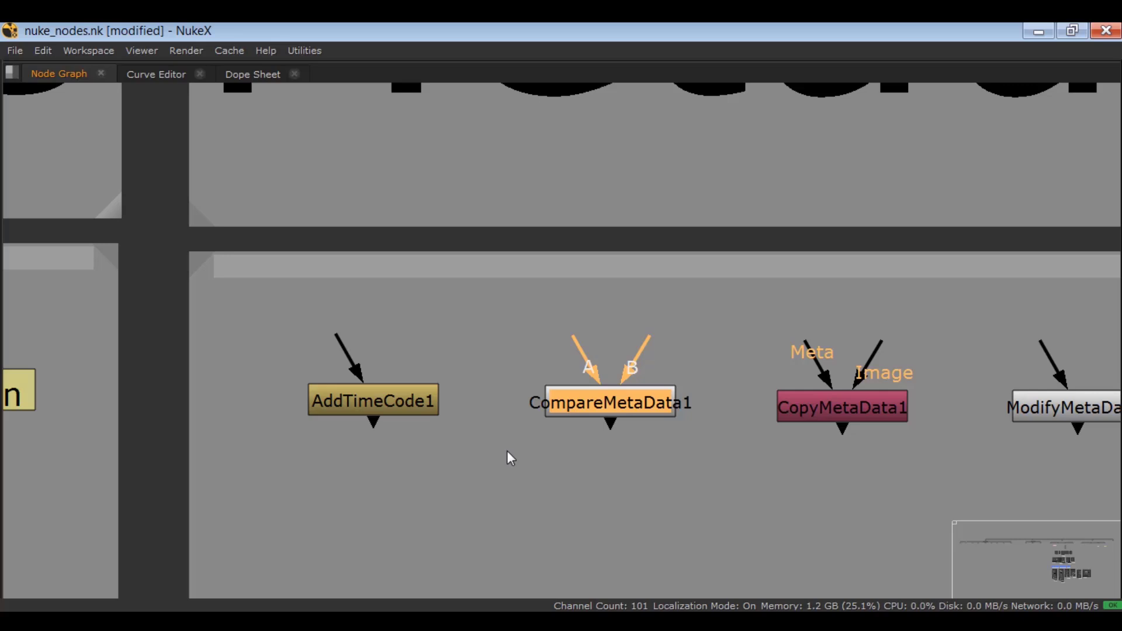
middle_click_drag(852, 427, 591, 388)
left_click(591, 385)
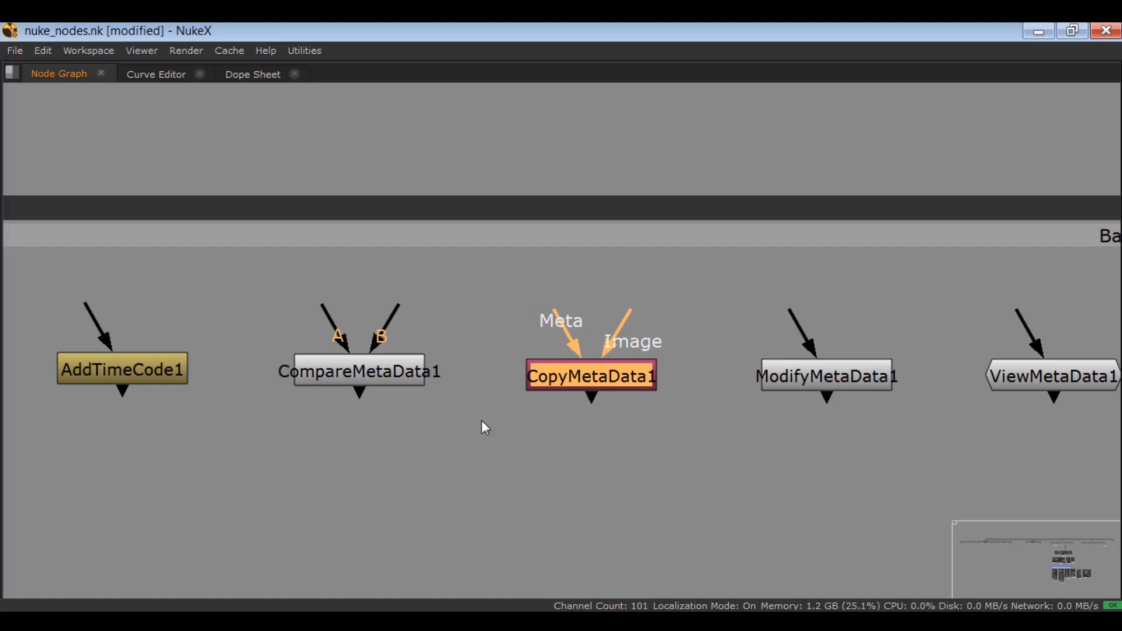
Step: Examine the ModifyMetaData1 and ViewMetaData1 nodes by selecting each one in turn
middle_click_drag(866, 356, 626, 359)
left_click_drag(734, 316, 561, 413)
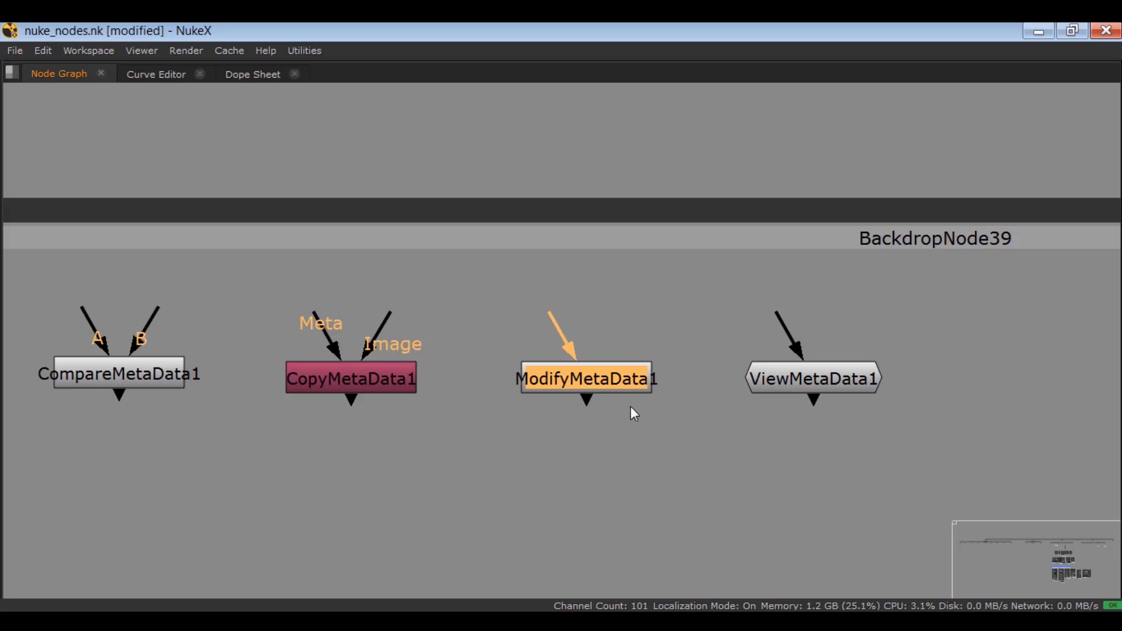
middle_click_drag(630, 406, 519, 419)
left_click_drag(745, 349, 527, 429)
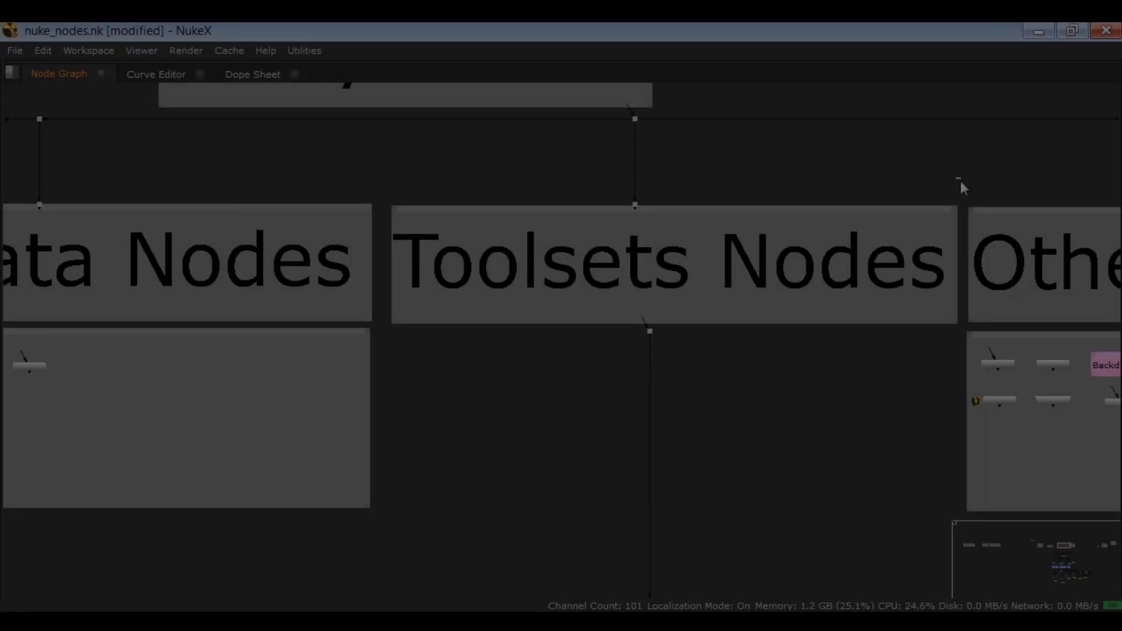
Step: Highlight the Toolsets Nodes heading backdrop and point out the TB_CG_Beauty label in the 2D Toolset below it
left_click_drag(962, 183, 401, 338)
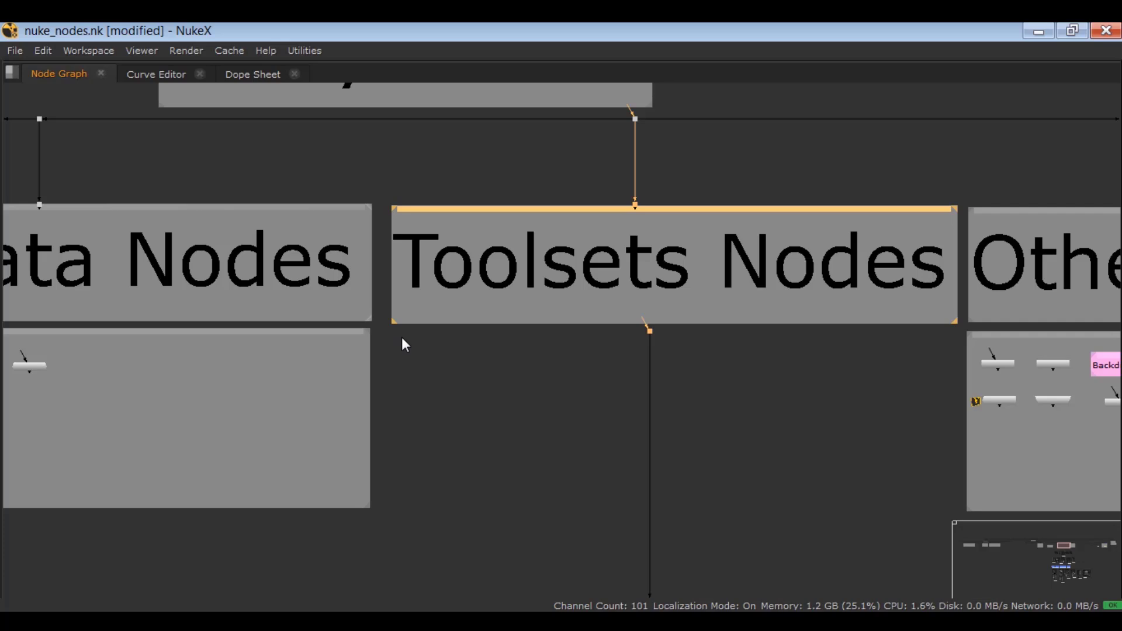
left_click(481, 360)
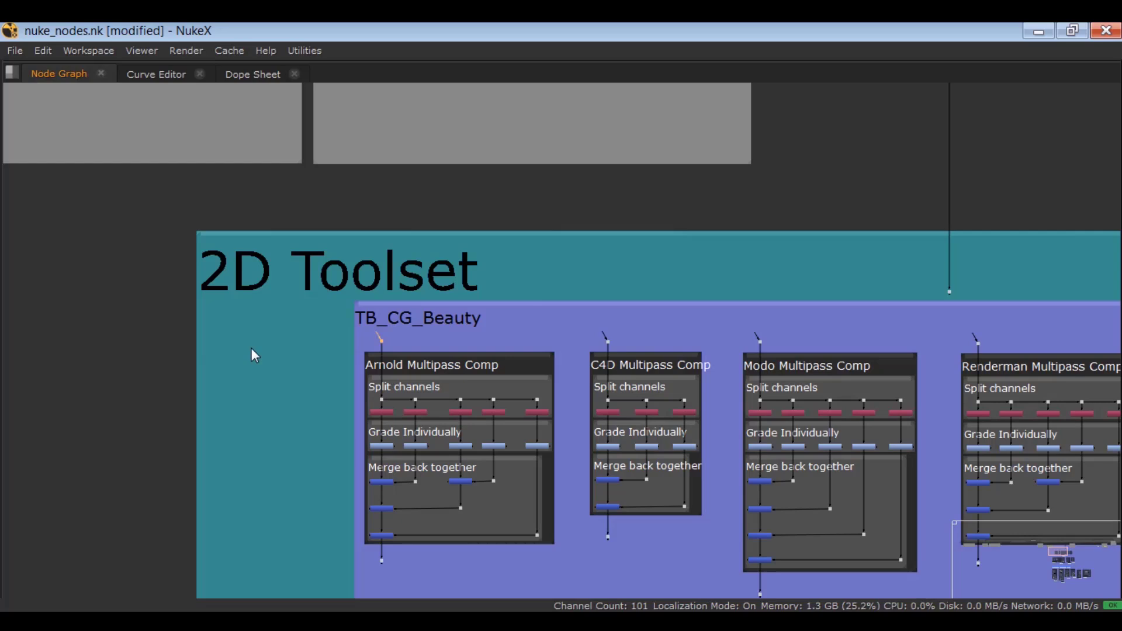
scroll(385, 321, "up", 3)
left_click_drag(547, 279, 332, 349)
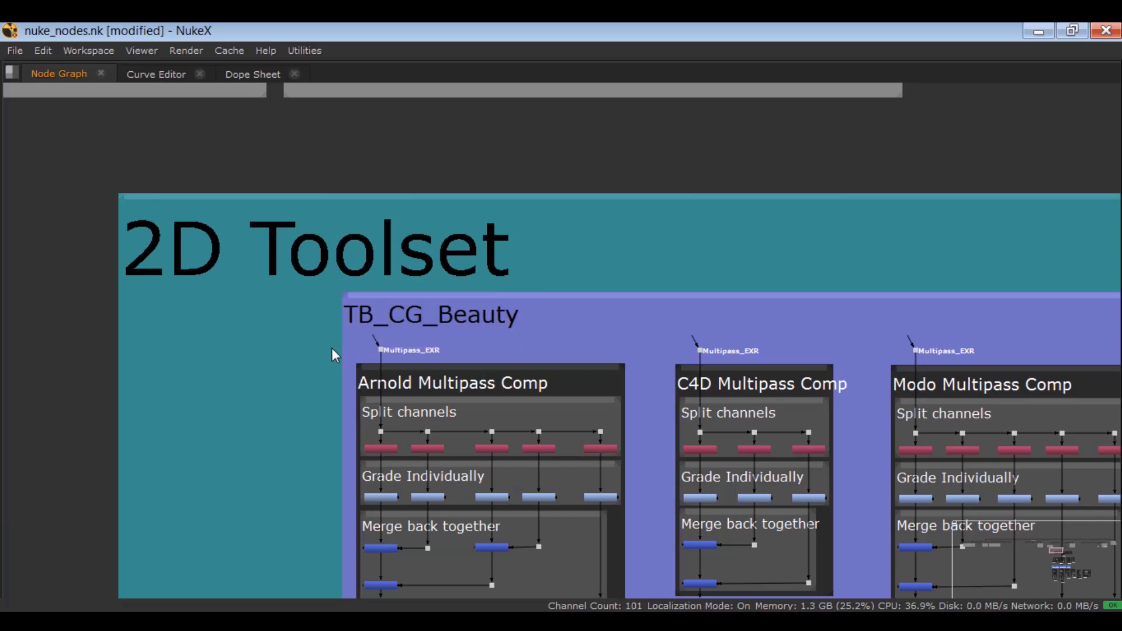
Step: Highlight the row of multipass comp setups in the TB_CG_Beauty backdrop, from Arnold to Vray, and clear the selection
scroll(331, 351, "down", 4)
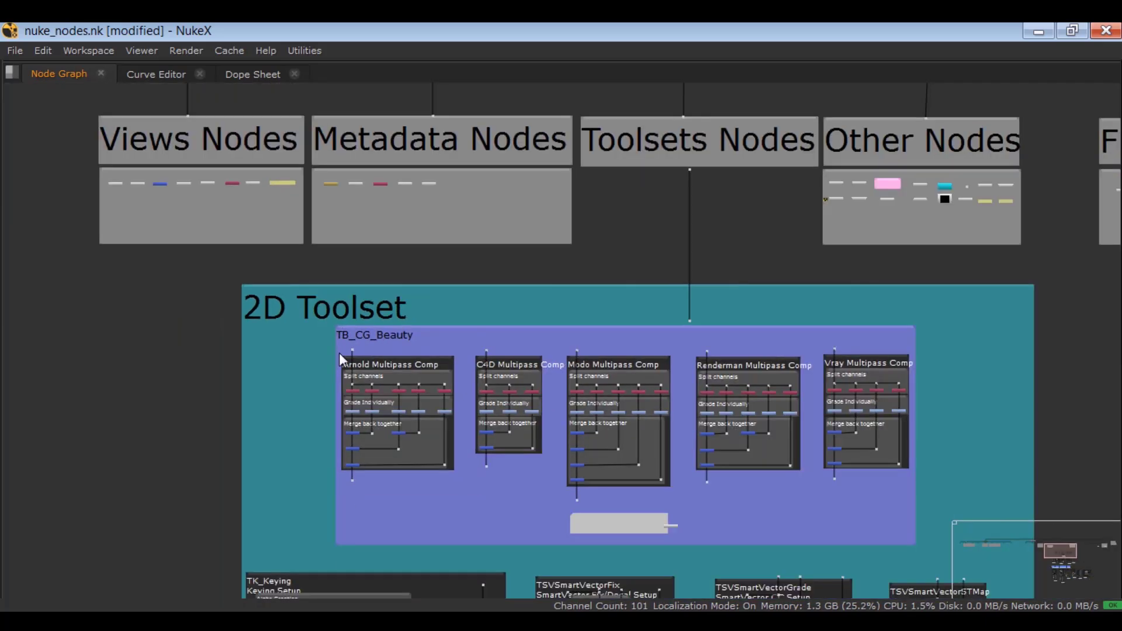
middle_click_drag(339, 353, 342, 328)
scroll(343, 328, "up", 1)
left_click_drag(1042, 306, 298, 517)
scroll(298, 517, "up", 2)
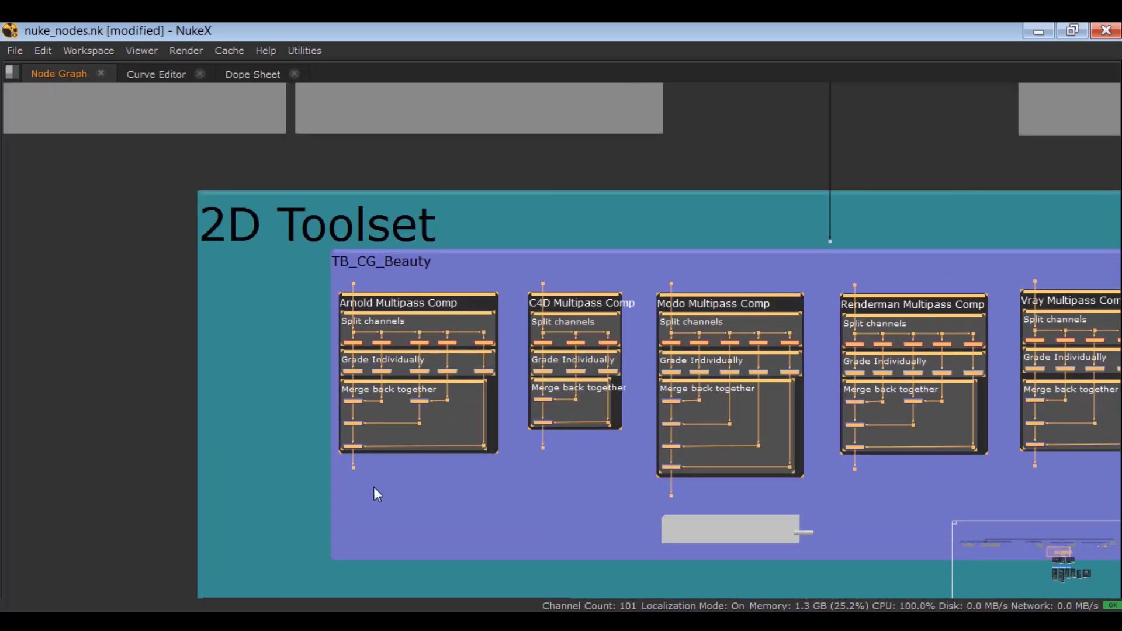
left_click(298, 475)
scroll(279, 382, "up", 4)
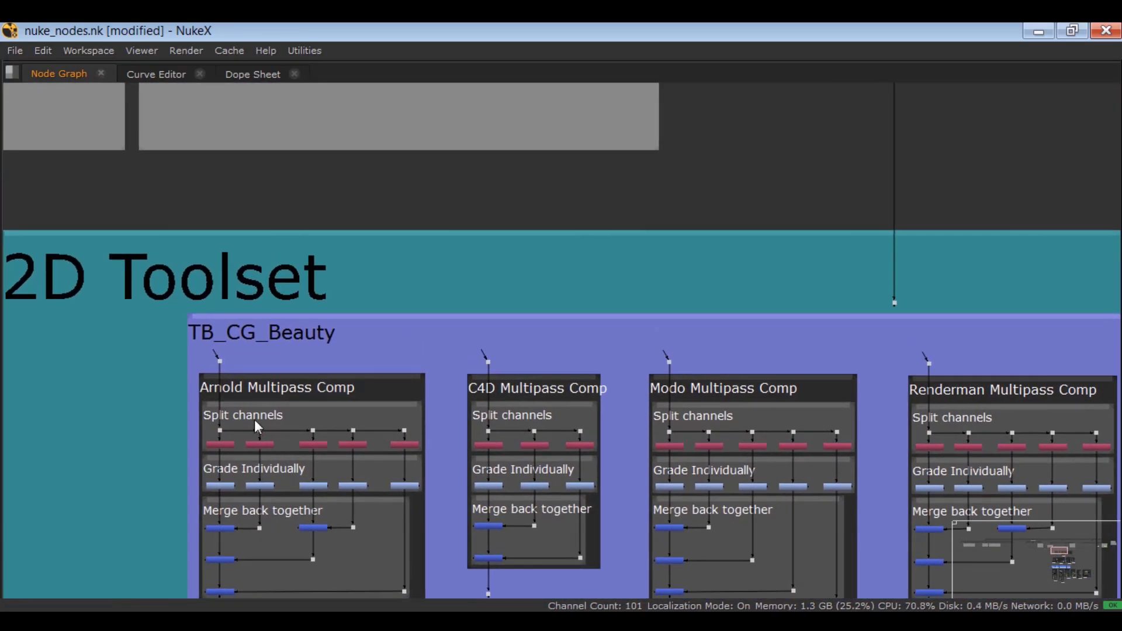
Step: Restore the full workspace layout and browse the 2D category of the toolsets
key("space")
middle_click_drag(184, 384, 232, 506)
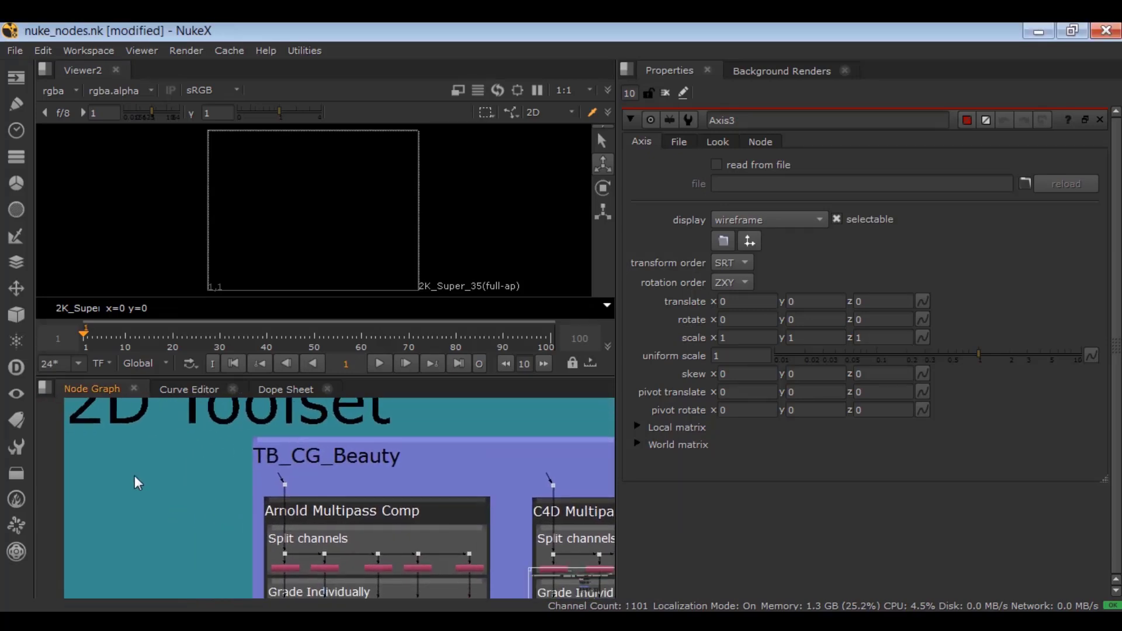
left_click(17, 447)
mouse_move(91, 486)
mouse_move(199, 487)
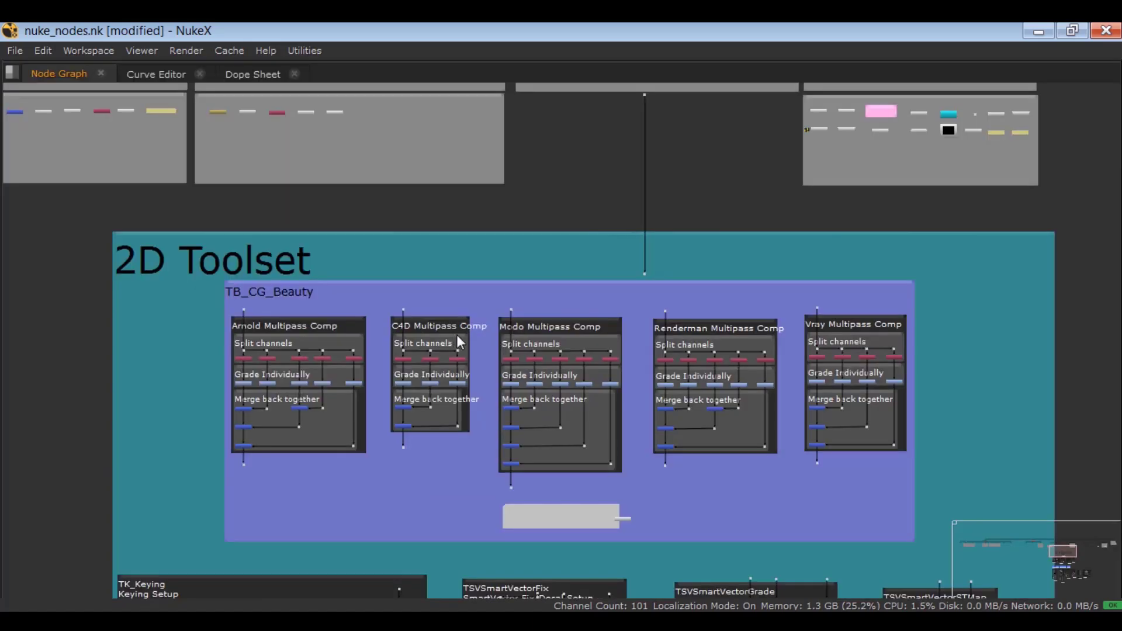
Step: Highlight the whole TK_Keying setup in the 2D Toolset, and clear the selection
middle_click_drag(457, 334, 542, 132)
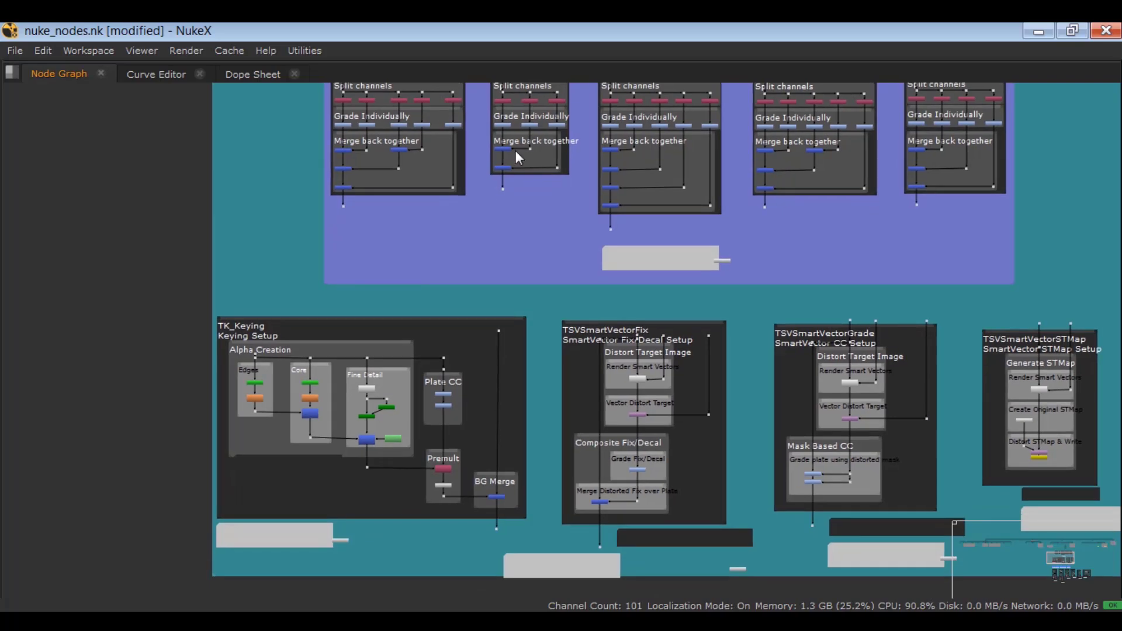
scroll(178, 367, "up", 3)
middle_click_drag(233, 343, 231, 226)
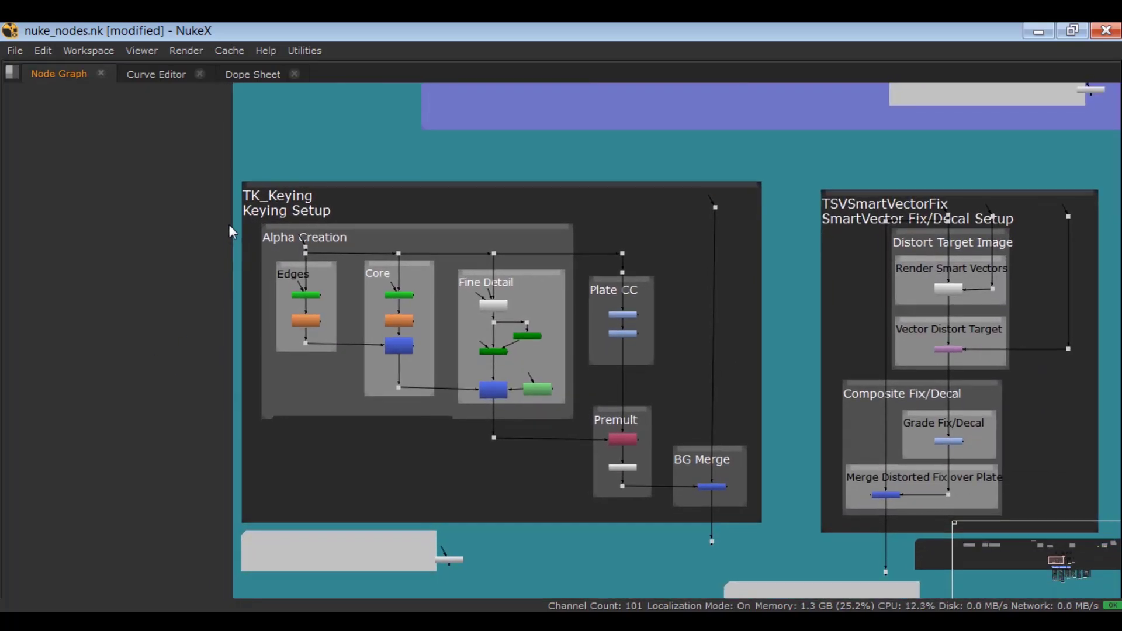
left_click_drag(225, 165, 784, 581)
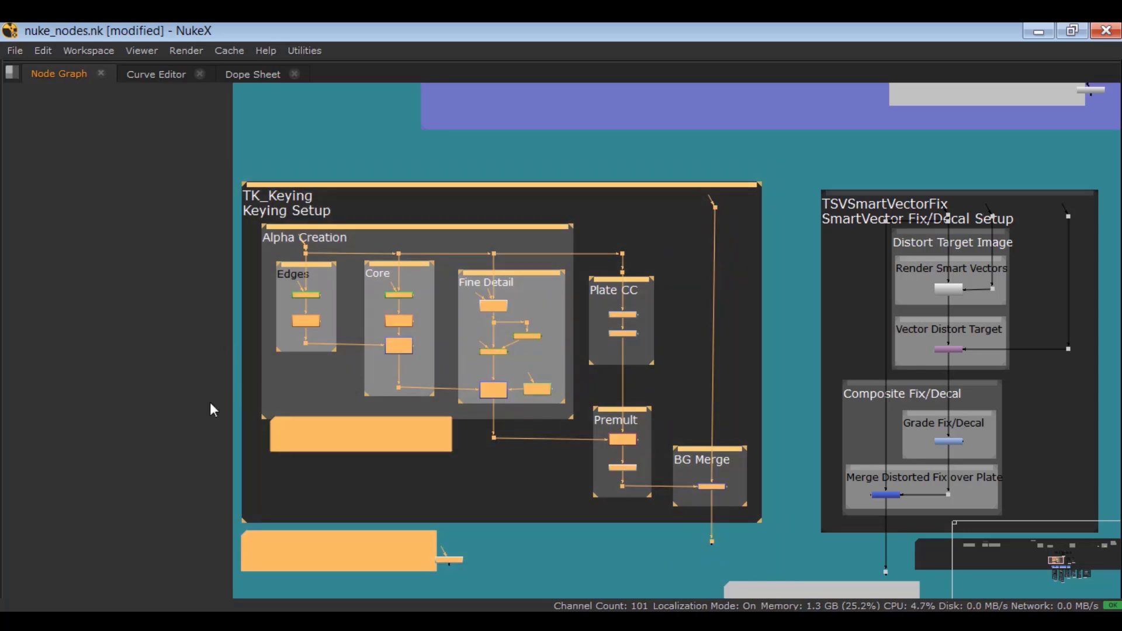
left_click(138, 434)
Step: Examine the TK_Keying stages by selecting the Fine Detail group, the Plate CC group and the BG Merge node
scroll(228, 409, "up", 2)
scroll(280, 385, "up", 2)
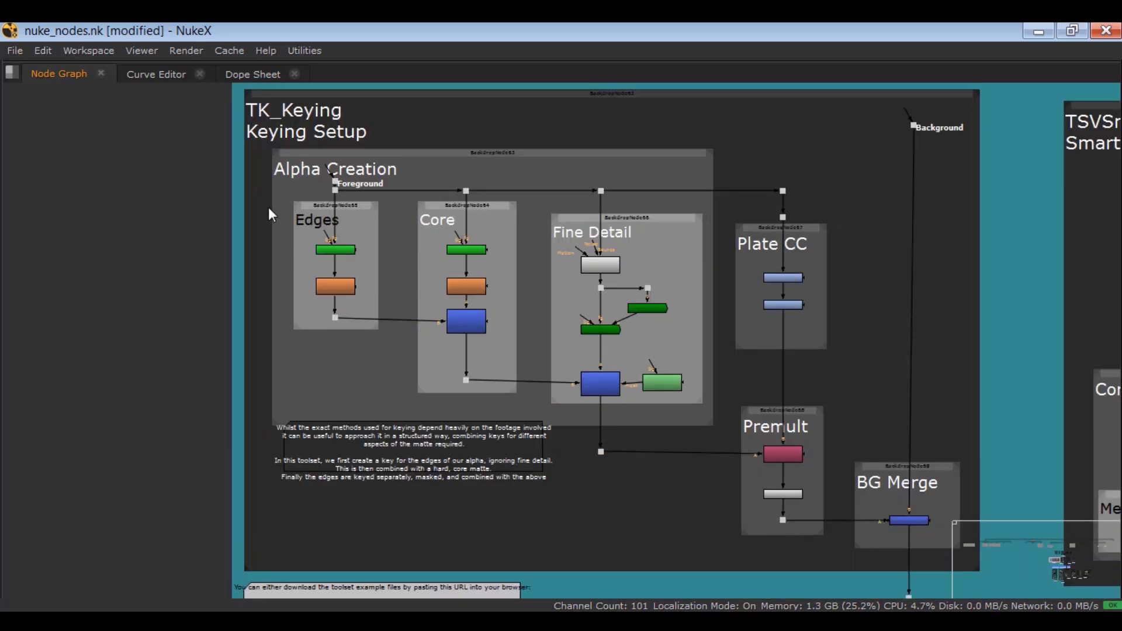
left_click_drag(556, 195, 523, 431)
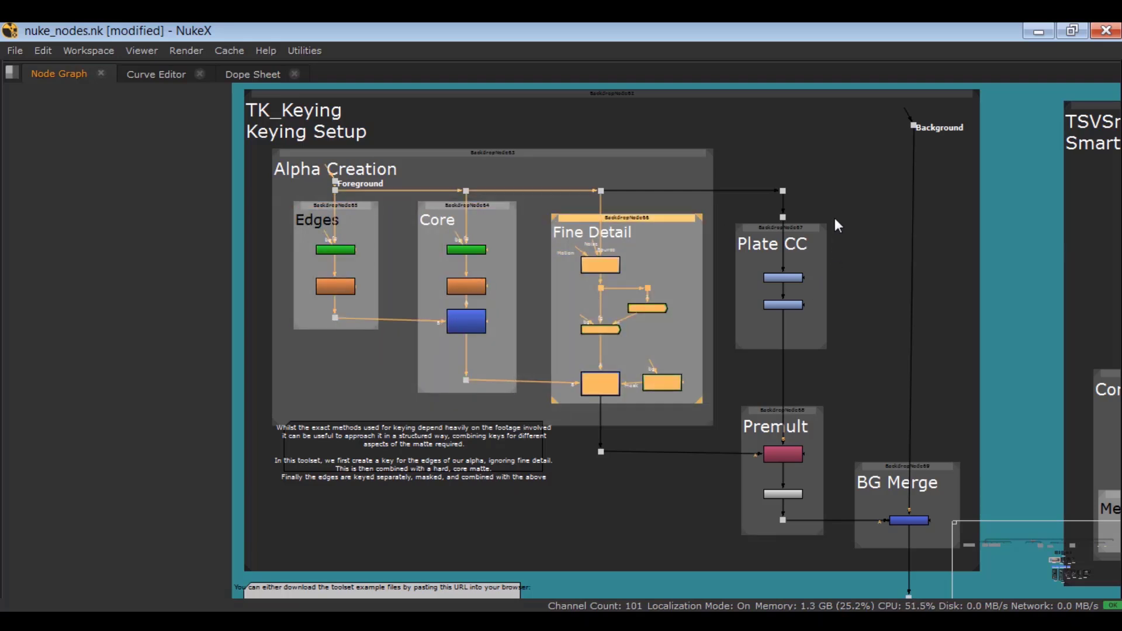
left_click_drag(835, 194, 720, 366)
middle_click_drag(765, 500, 684, 416)
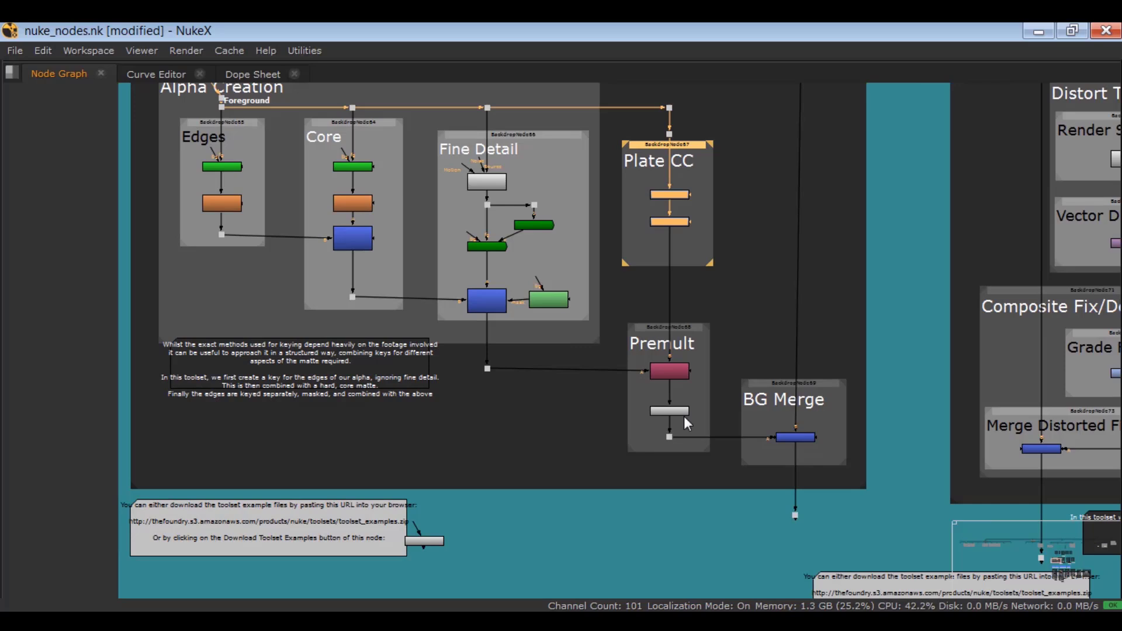
left_click(810, 437)
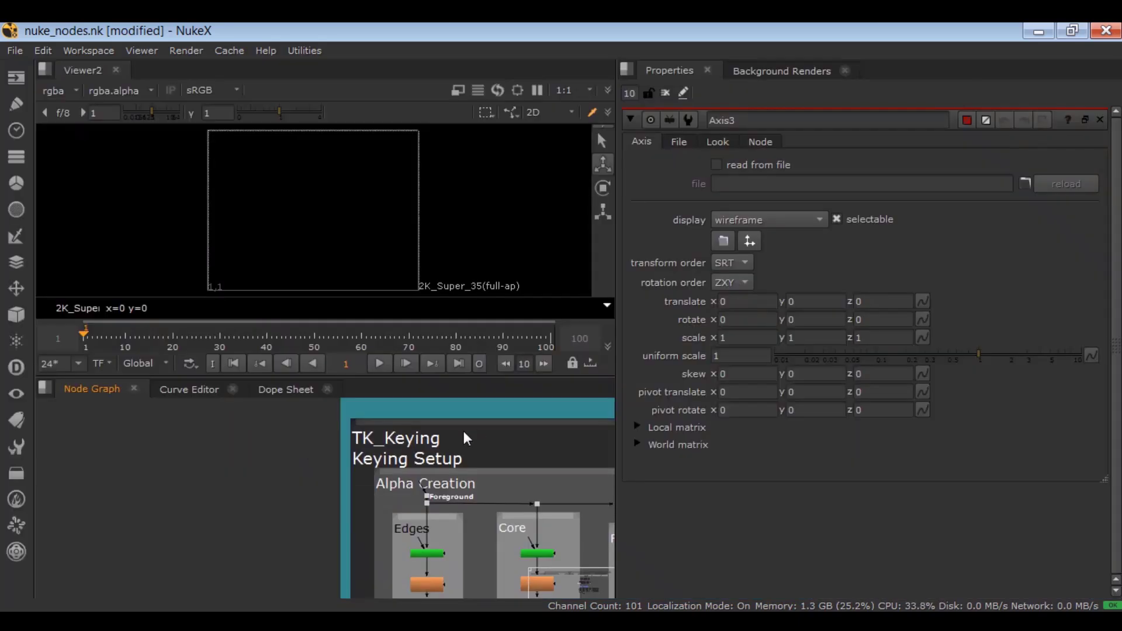
Step: Browse the toolsets to the Keying group of the 2D category
left_click(16, 447)
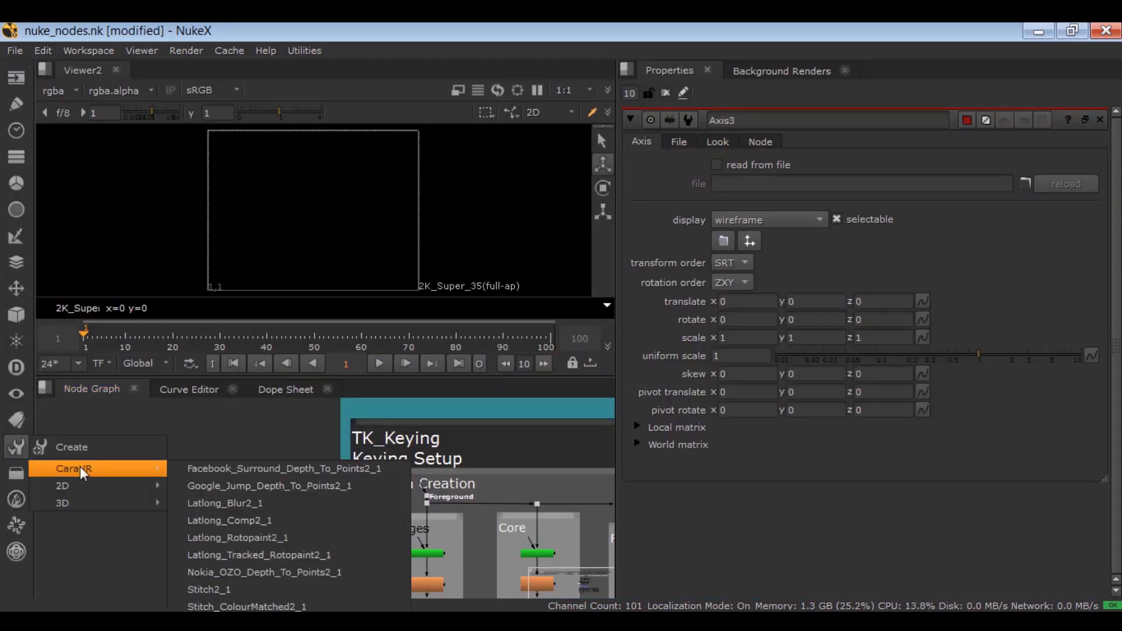
mouse_move(87, 486)
mouse_move(221, 493)
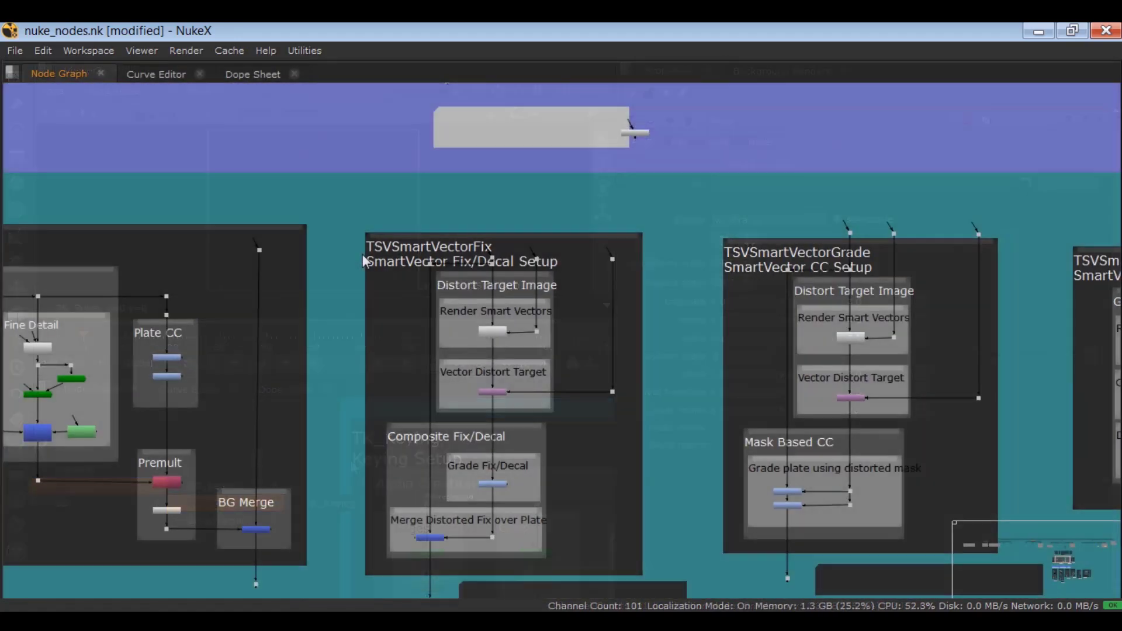
Step: Highlight the whole TSVSmartVectorFix setup in the 2D Toolset, and clear the selection
scroll(362, 254, "up", 3)
middle_click_drag(366, 239, 356, 168)
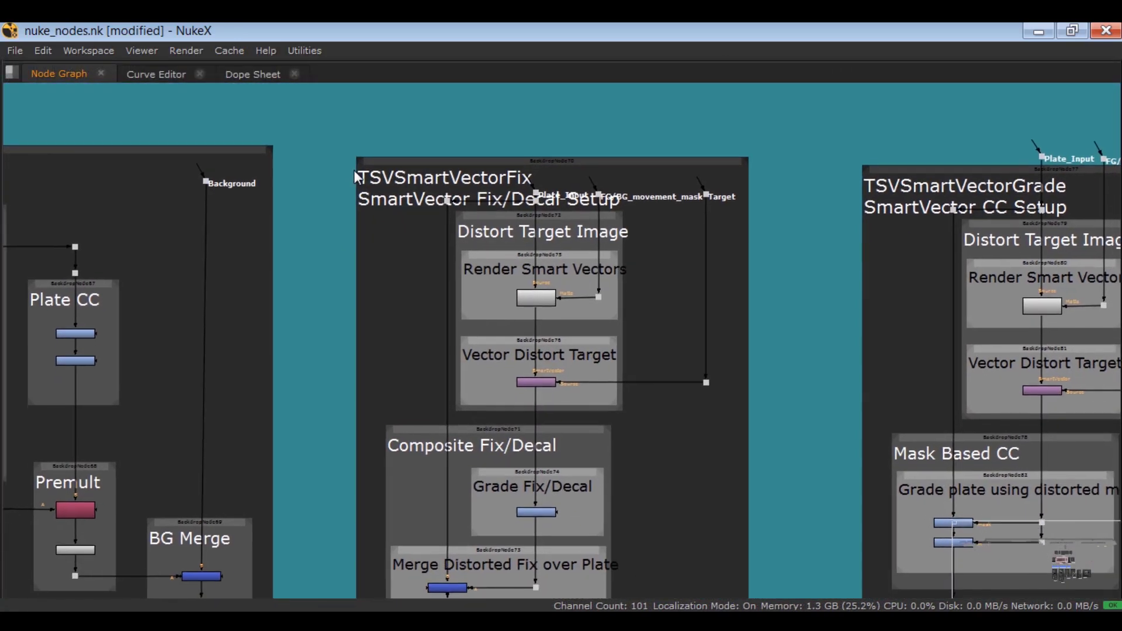
scroll(343, 159, "down", 2)
left_click_drag(387, 257, 707, 567)
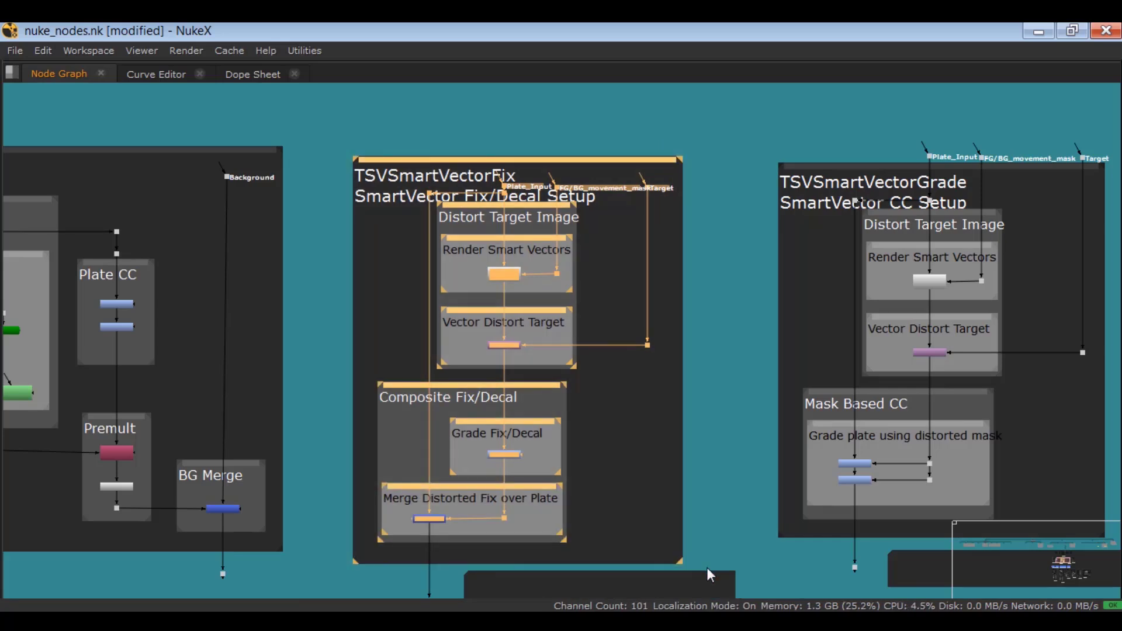
left_click(714, 508)
Step: Restore the full workspace layout and browse the 2D toolsets to the SmartVector group's TSV_SmartVectorFix entry
middle_click_drag(714, 507, 736, 553)
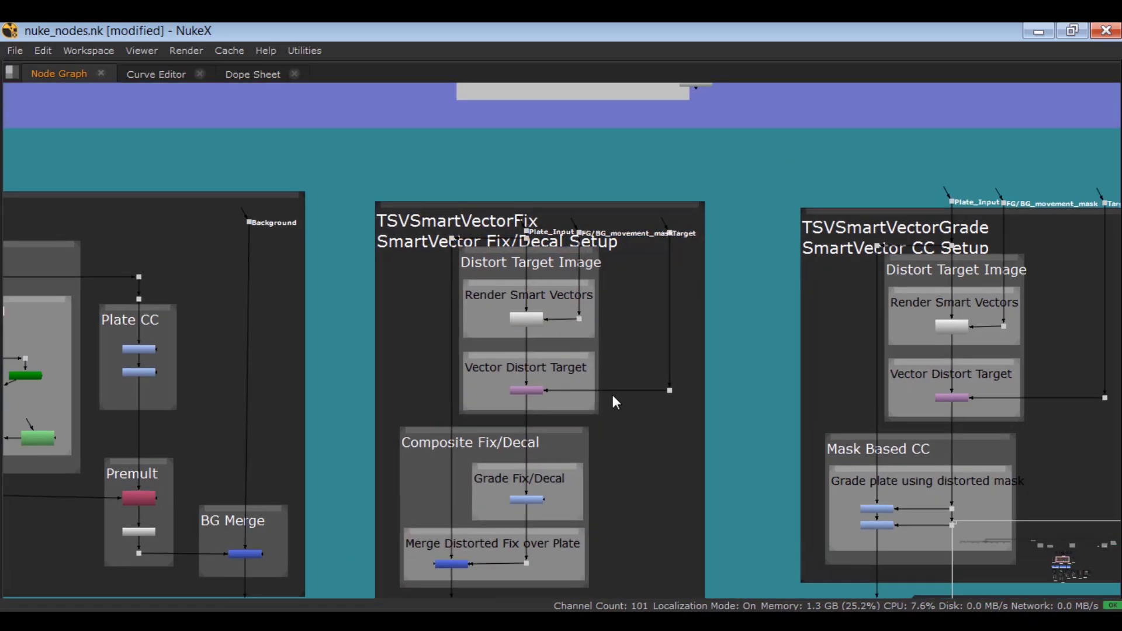
middle_click_drag(611, 392, 650, 480)
scroll(440, 352, "up", 4)
middle_click_drag(441, 353, 371, 483)
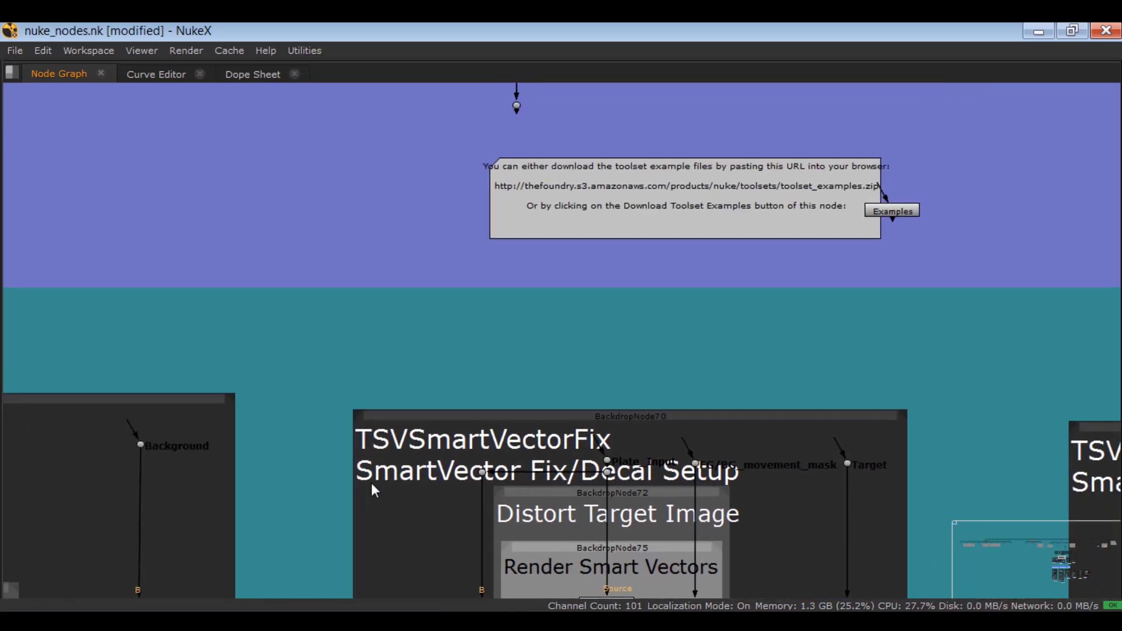
key("space")
left_click(16, 449)
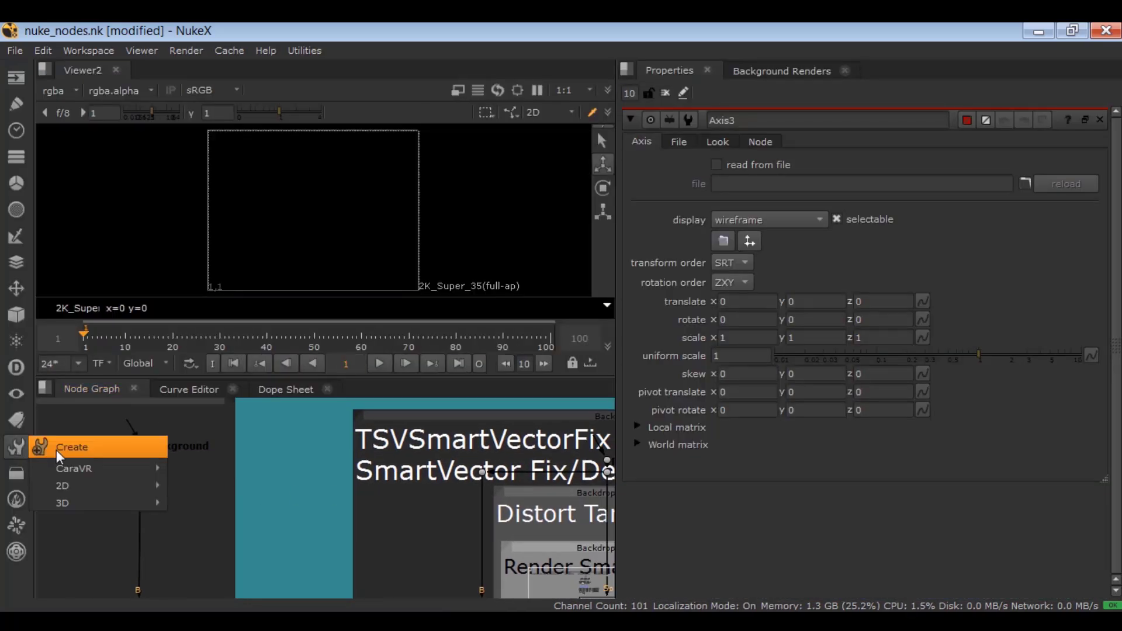
mouse_move(103, 486)
mouse_move(209, 521)
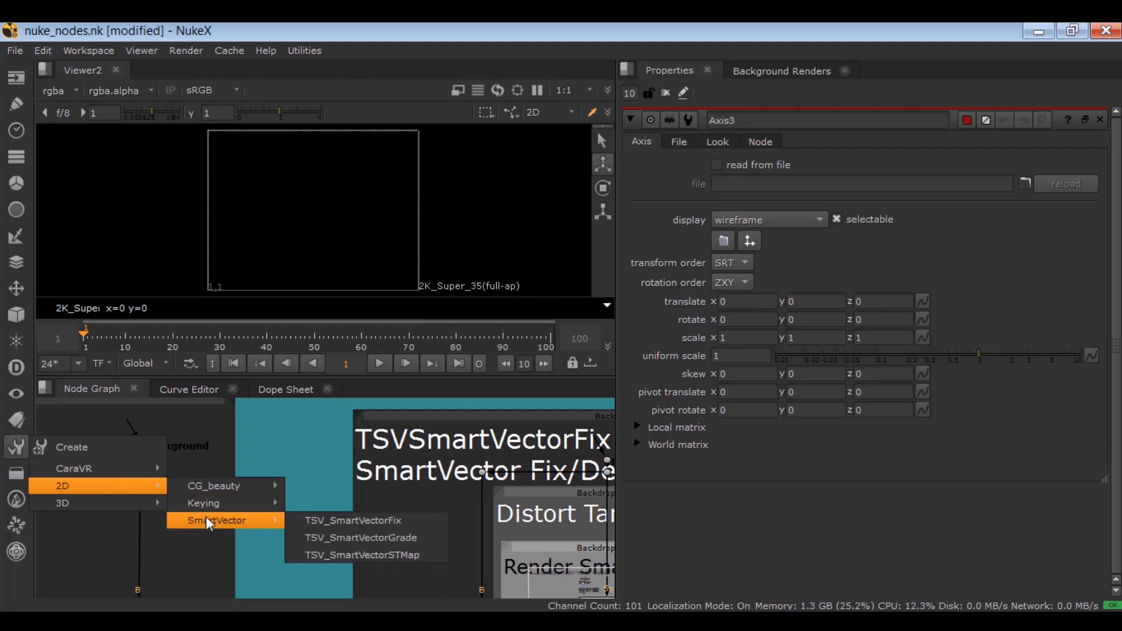
left_click(342, 529)
Step: Maximize the node graph, highlight the whole TSVSmartVectorGrade setup, and clear the selection
key("space")
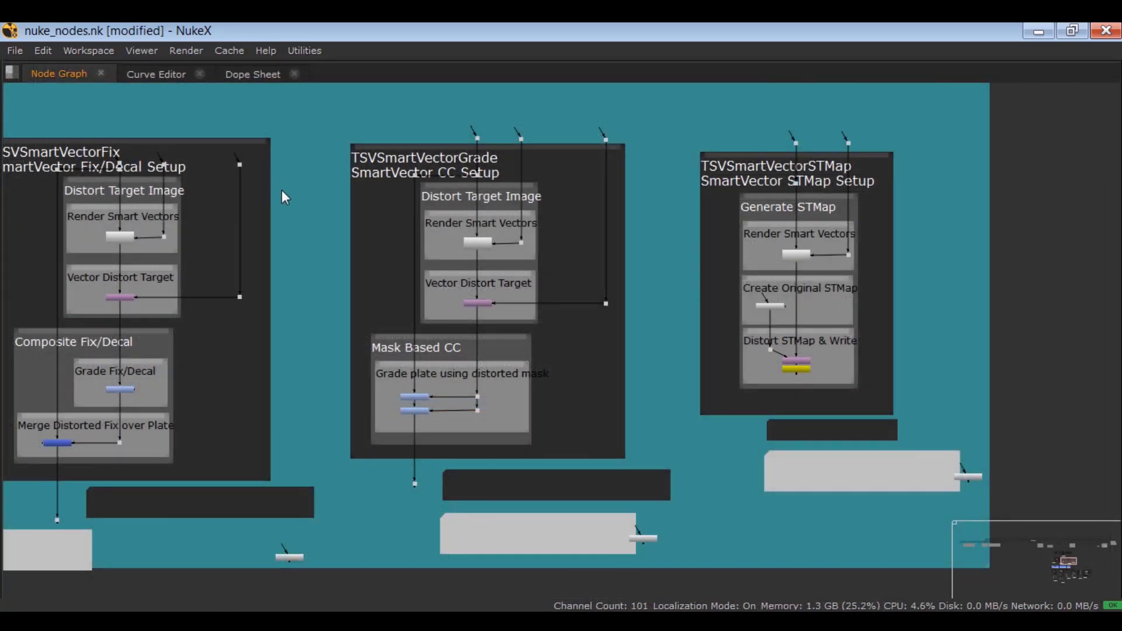
left_click_drag(331, 125, 661, 499)
scroll(447, 201, "up", 3)
left_click(336, 283)
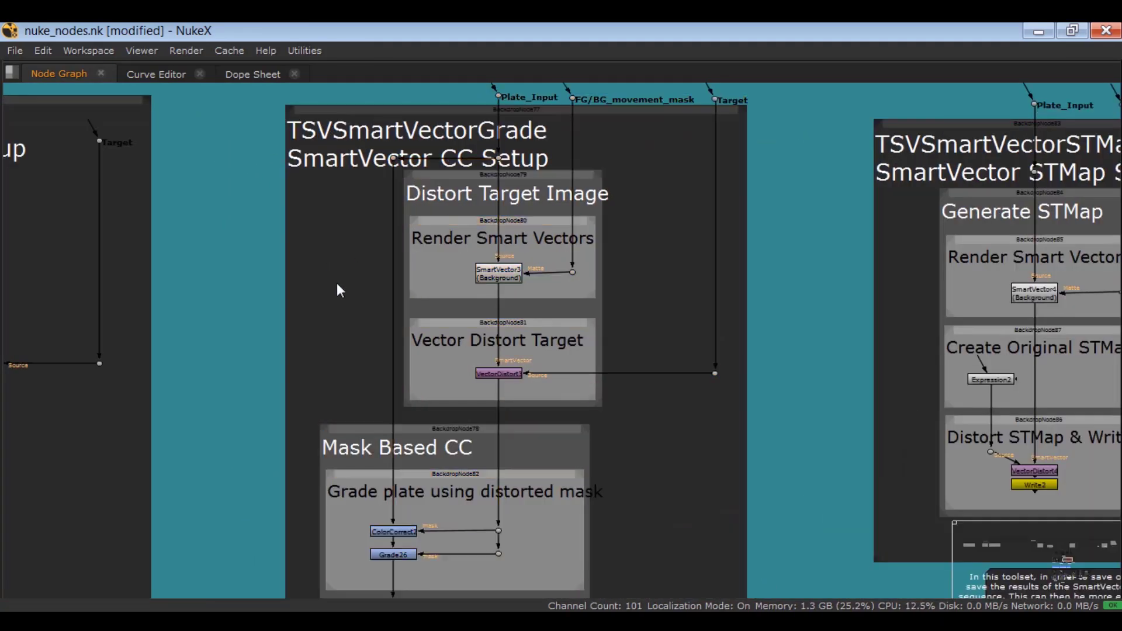
Step: Restore the full workspace layout and find where the TSVSmartVectorGrade setup sits in the 2D SmartVector toolsets
middle_click_drag(338, 308, 358, 376)
middle_click_drag(253, 355, 306, 592)
key("space")
middle_click_drag(299, 532, 243, 533)
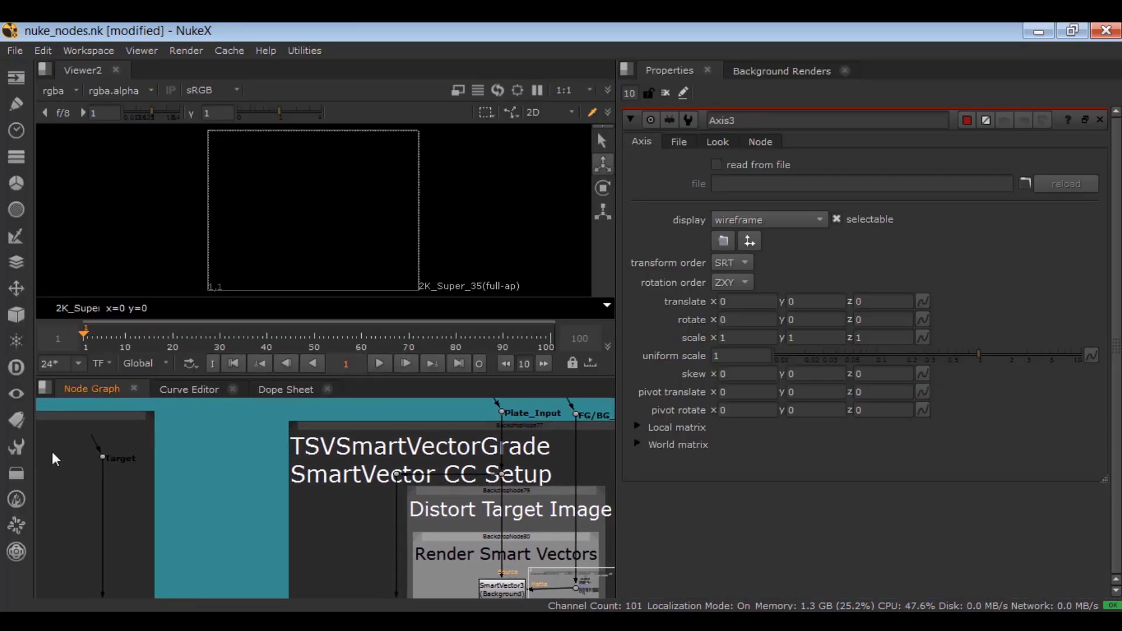
left_click(17, 446)
mouse_move(92, 488)
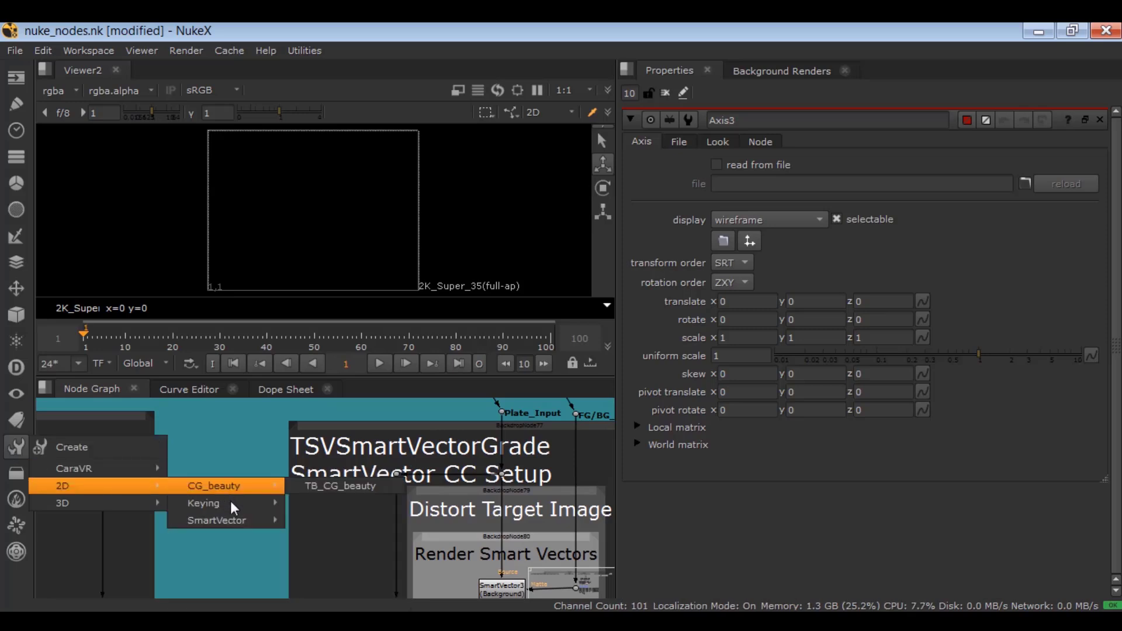
mouse_move(234, 521)
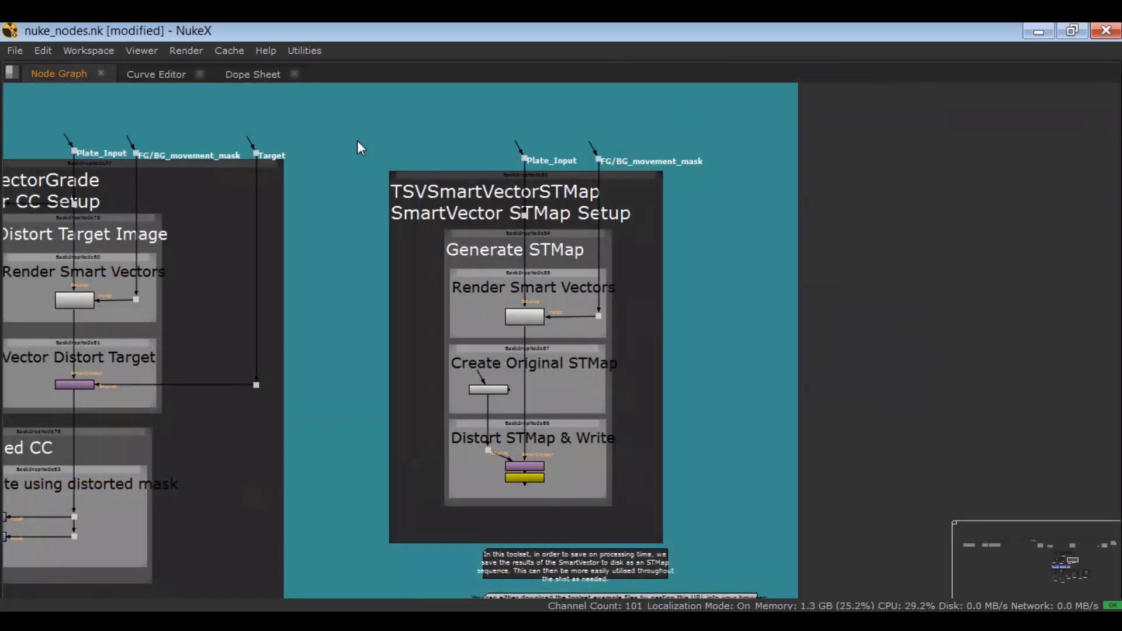
Step: Highlight the whole TSVSmartVectorSTMap setup, including its Plate_Input and FG/BG_movement_mask inputs, and clear the selection
left_click_drag(357, 140, 708, 551)
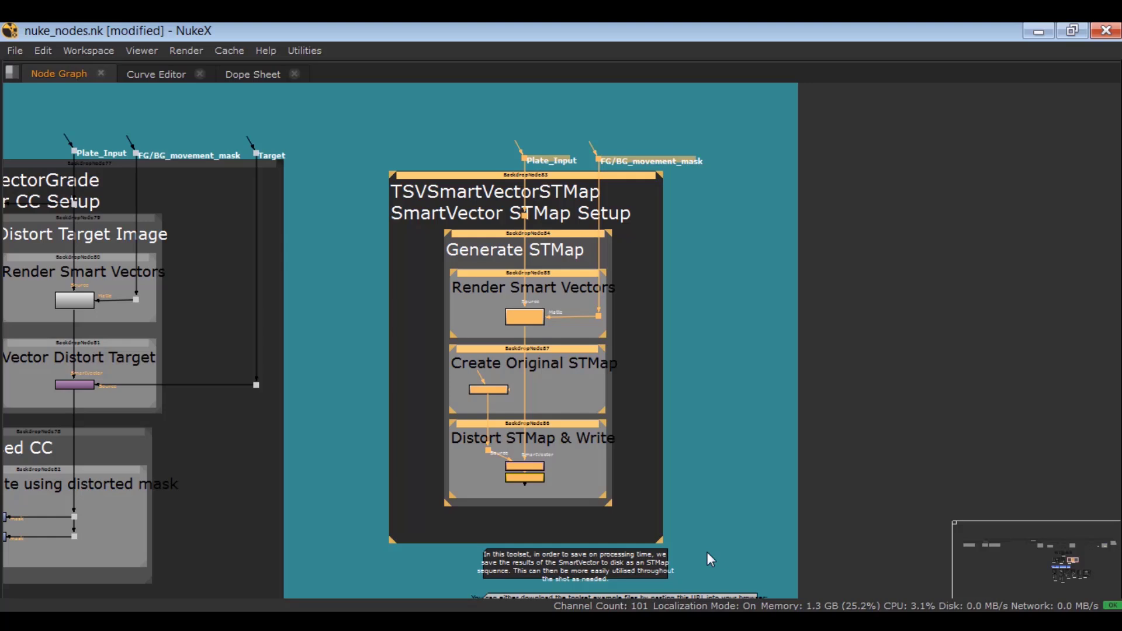
left_click(327, 398)
middle_click_drag(328, 397, 434, 505)
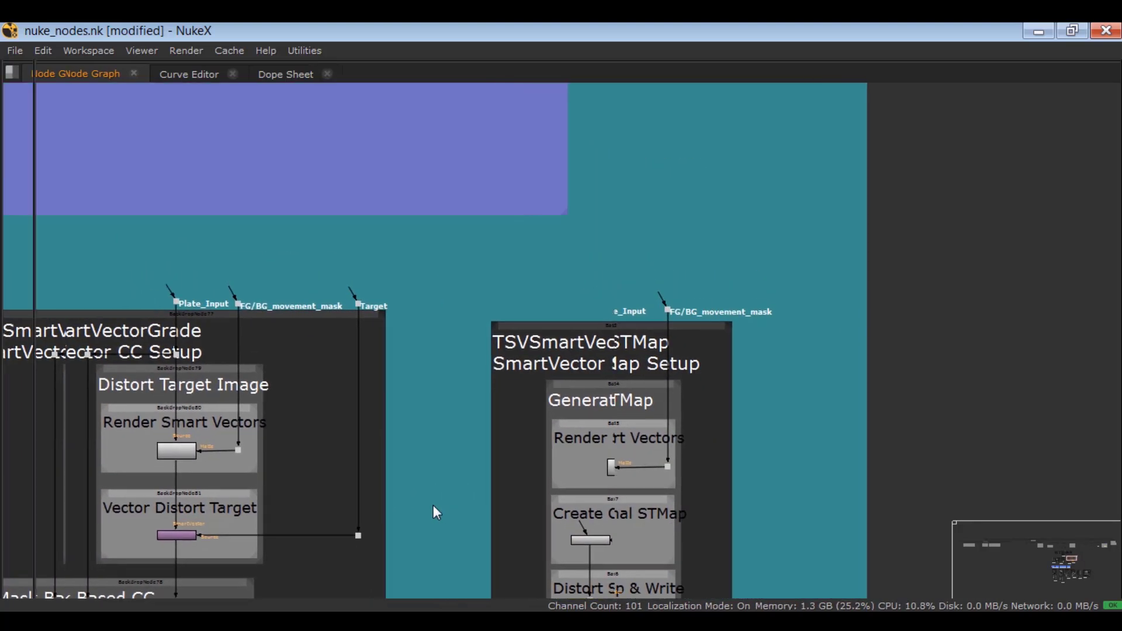
Step: Restore the full workspace layout and find where the TSVSmartVectorSTMap setup sits in the 2D SmartVector toolsets
key("space")
middle_click_drag(247, 492, 91, 610)
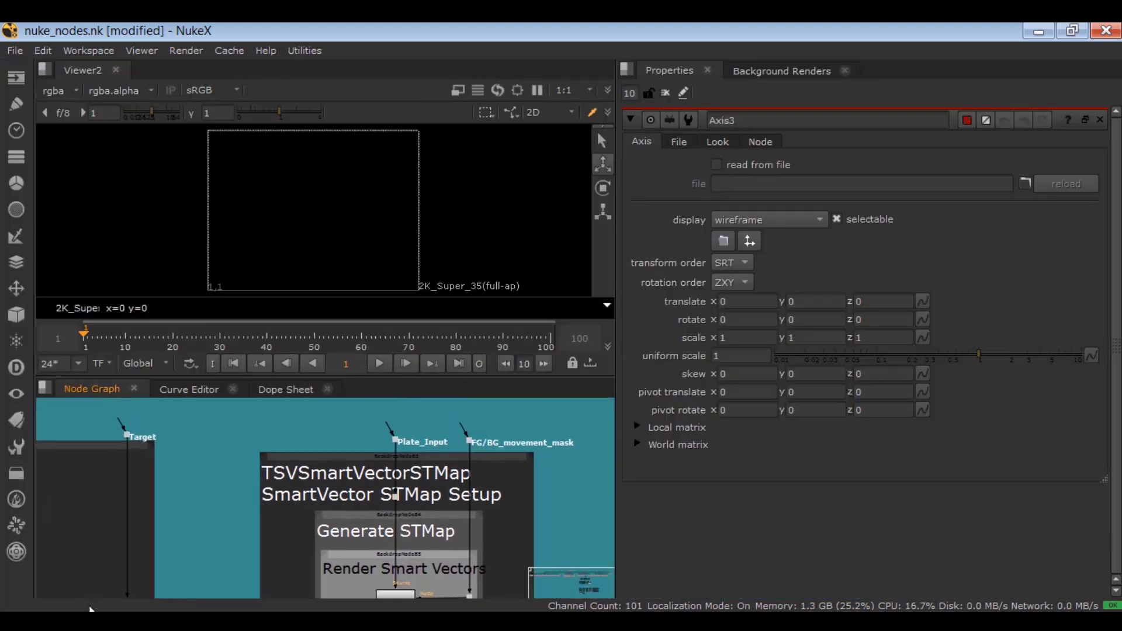
left_click(17, 446)
mouse_move(79, 493)
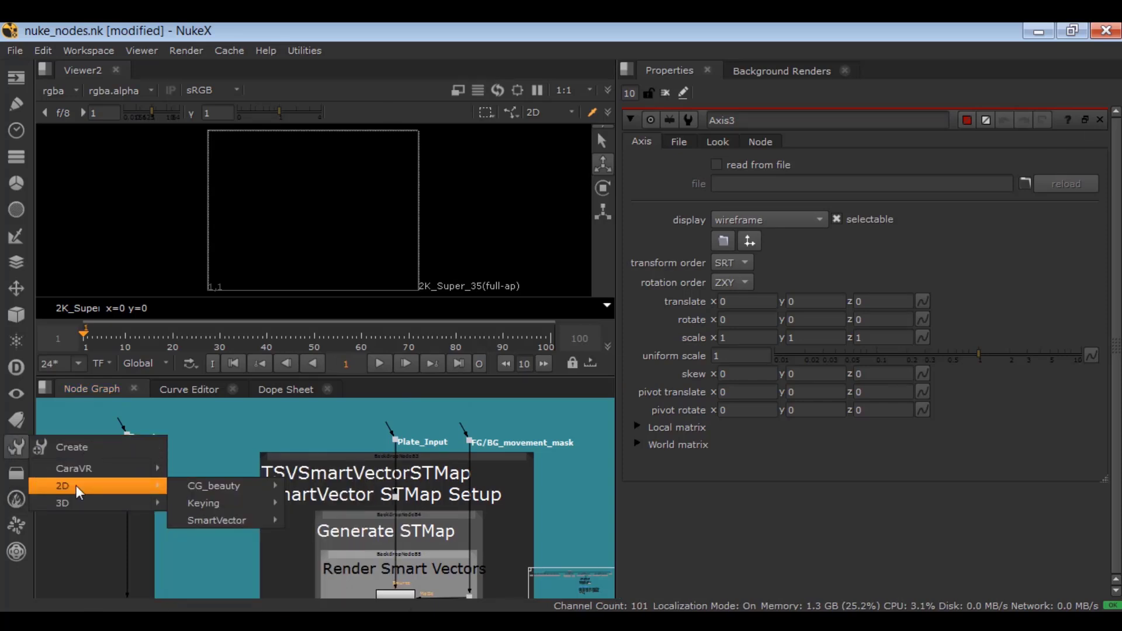
mouse_move(246, 520)
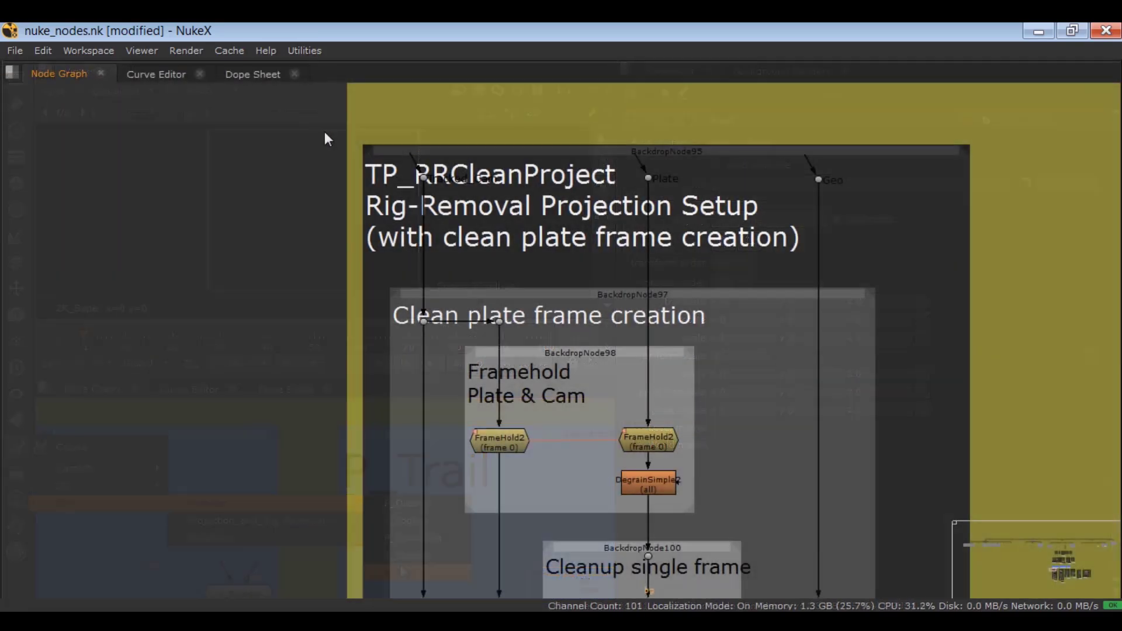
Step: Highlight the title area of the TP_RRCleanProject setup and the whole TP_RRCleanTexture setup among the rig-removal toolsets
left_click_drag(323, 131, 654, 199)
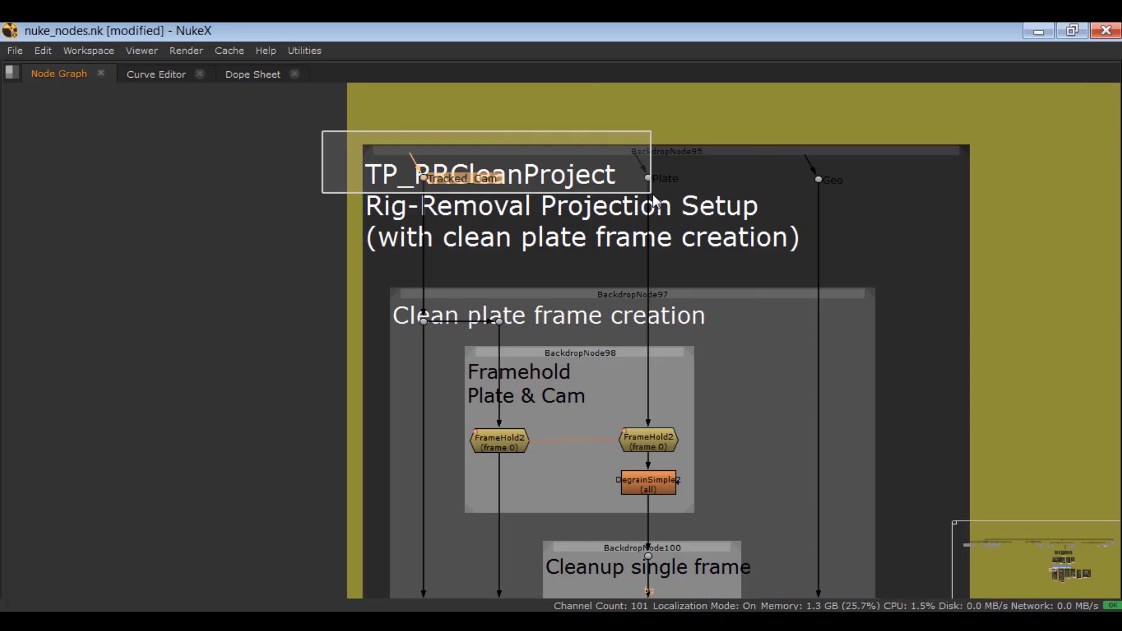
left_click_drag(654, 199, 654, 198)
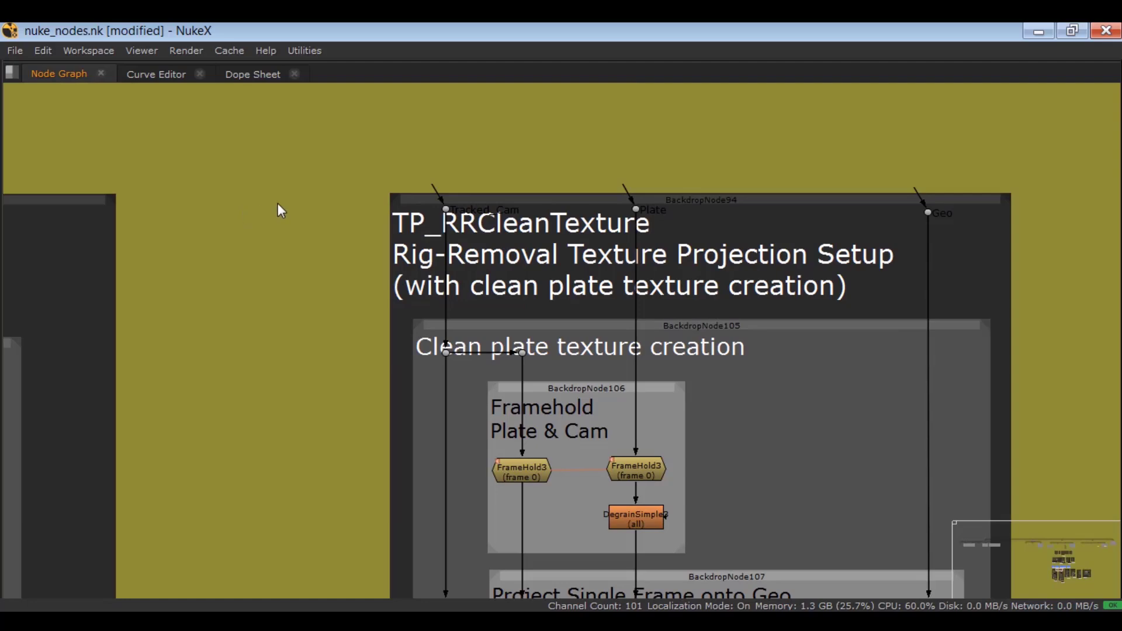
scroll(278, 205, "down", 5)
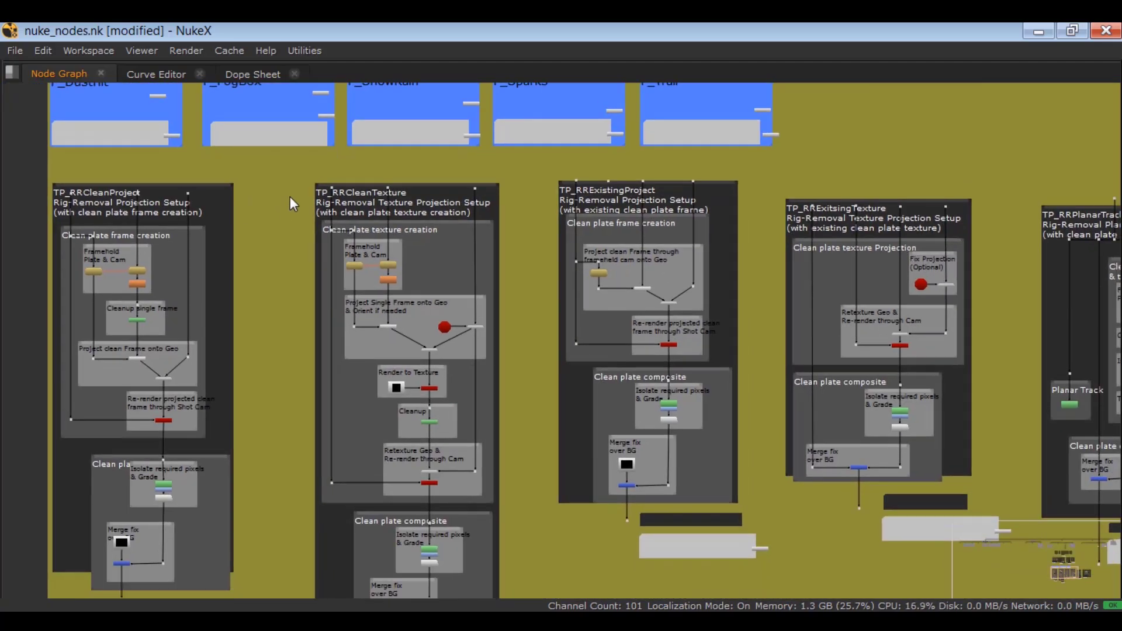
middle_click_drag(290, 196, 313, 130)
scroll(313, 157, "down", 2)
left_click_drag(307, 103, 535, 582)
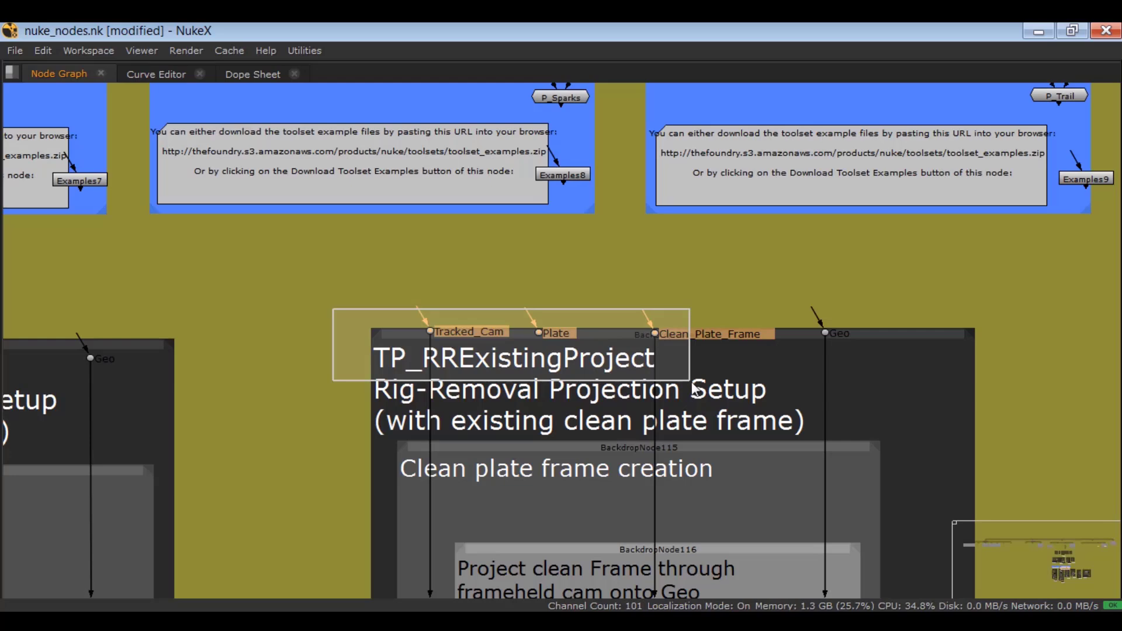
Step: Highlight the whole TP_RRExistingProject rig-removal projection setup, from its inputs down to the clean plate composite
scroll(696, 389, "down", 5)
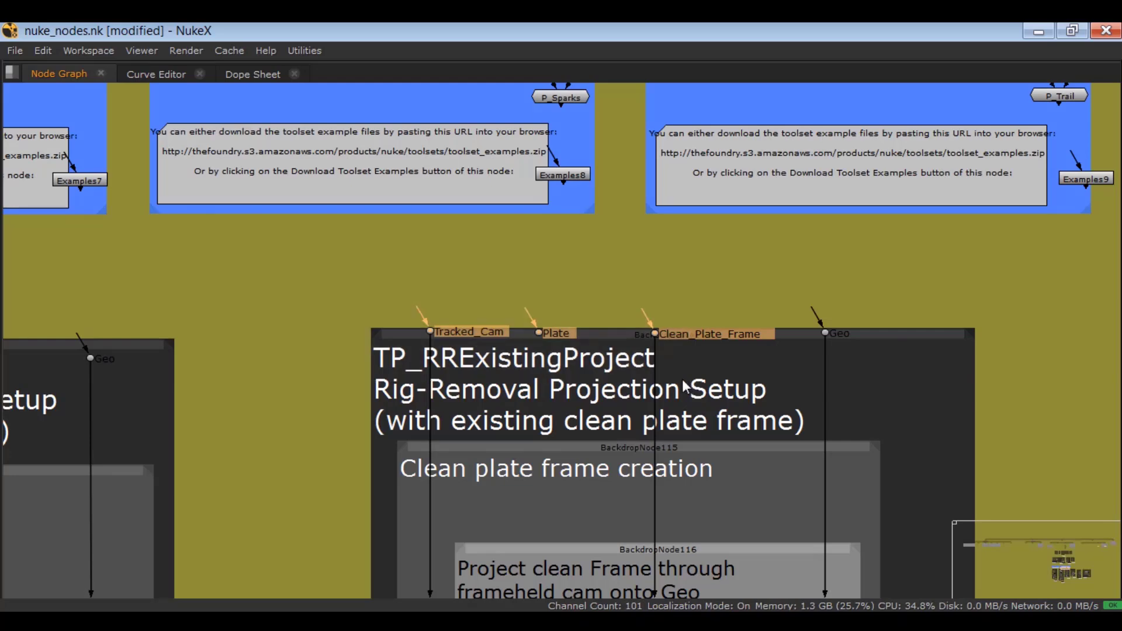
scroll(665, 422, "up", 3)
scroll(494, 171, "down", 3)
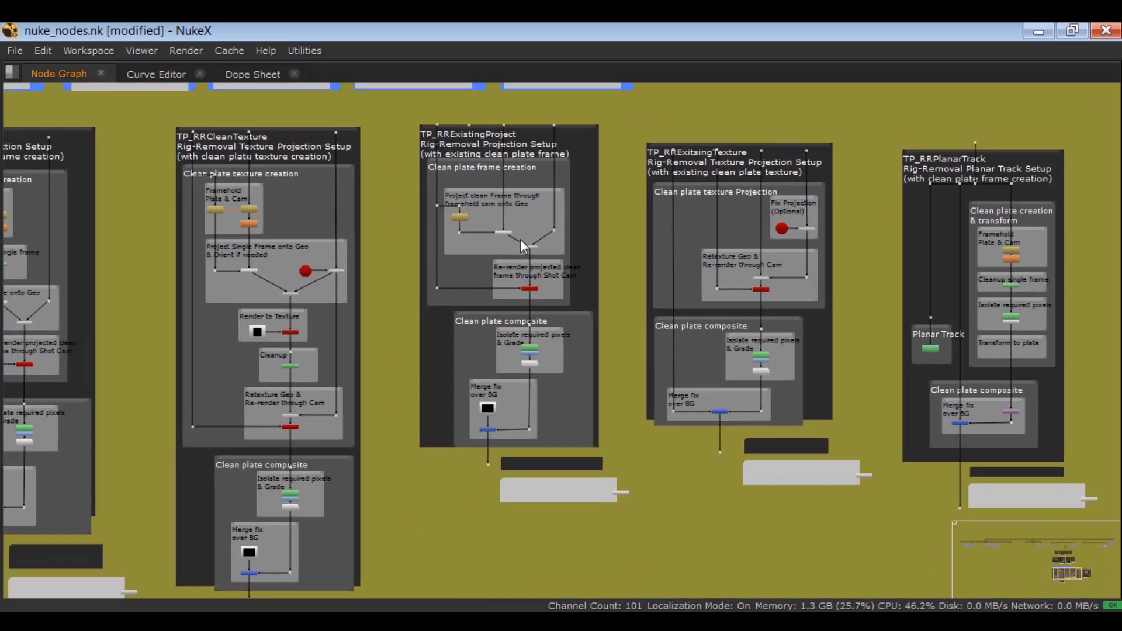
left_click_drag(405, 134, 650, 560)
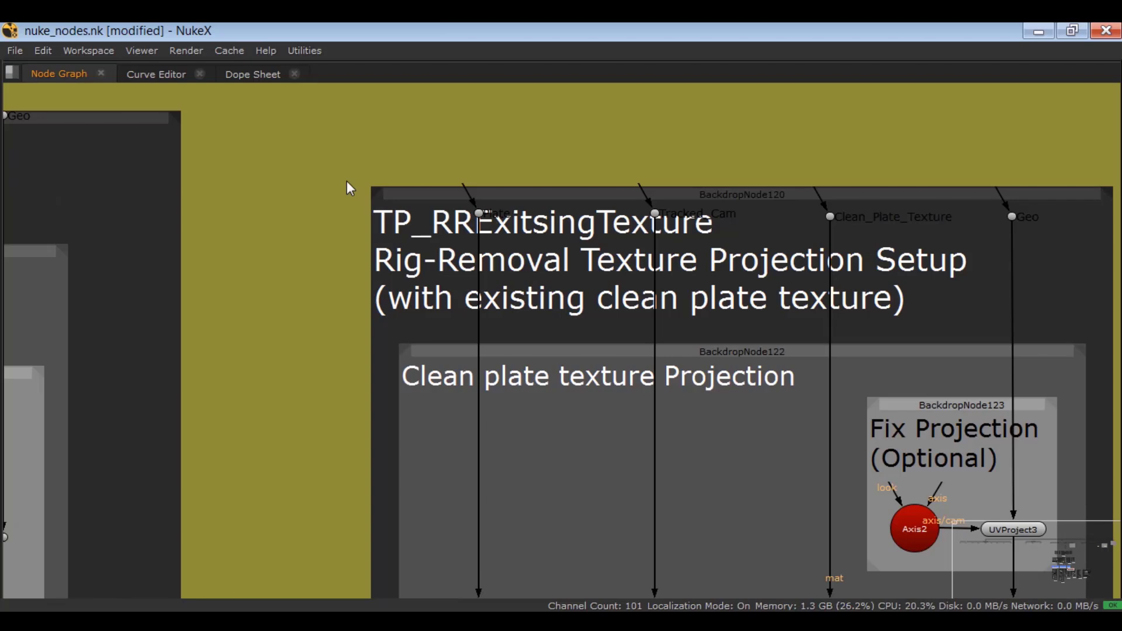
Step: Highlight the title of the TP_RRExitsingTexture rig-removal texture projection setup, and then the whole setup
left_click_drag(346, 181, 701, 234)
middle_click_drag(453, 257, 359, 255)
scroll(360, 256, "down", 6)
middle_click_drag(347, 320, 376, 237)
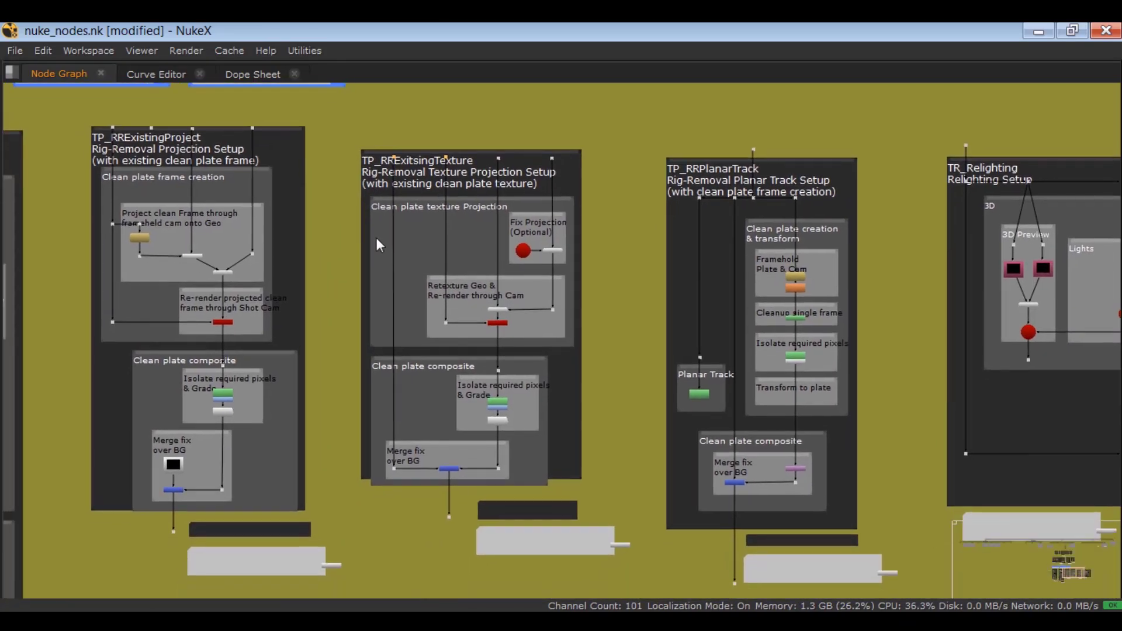
left_click_drag(341, 130, 668, 593)
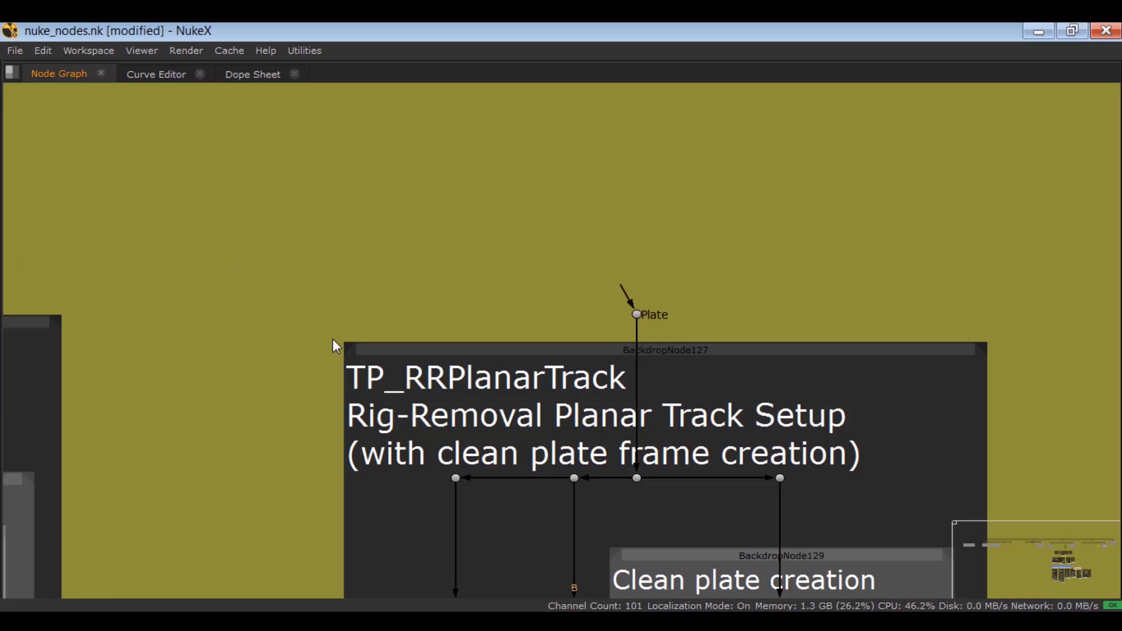
Step: Highlight the whole TP_RRPlanarTrack rig-removal planar track setup
scroll(373, 315, "down", 6)
middle_click_drag(385, 388, 408, 206)
scroll(414, 255, "down", 2)
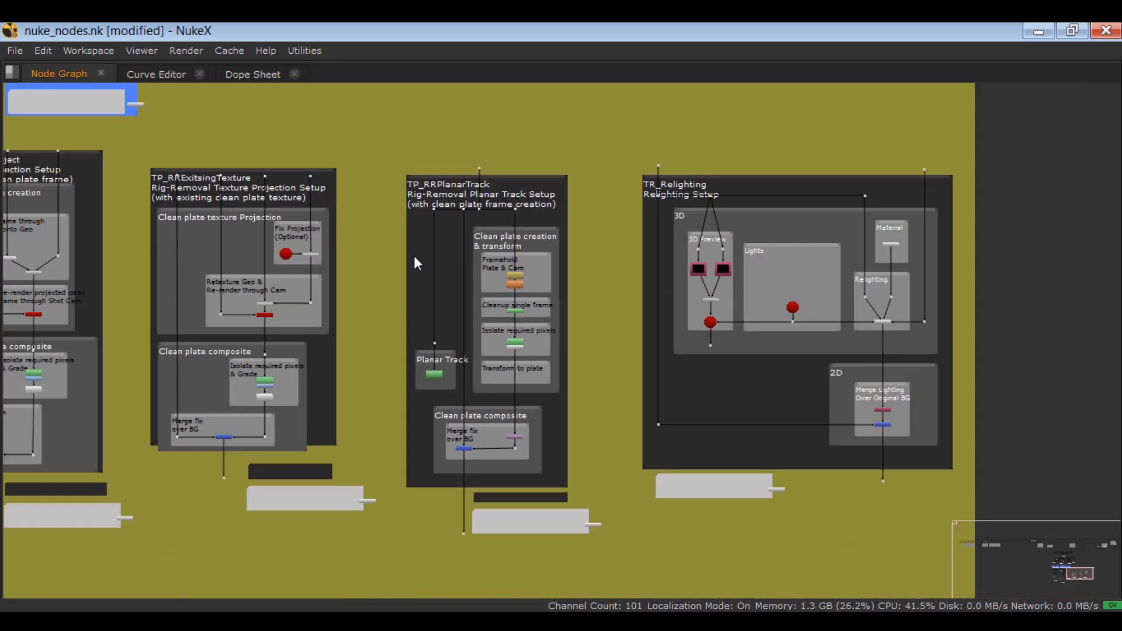
left_click_drag(377, 146, 636, 552)
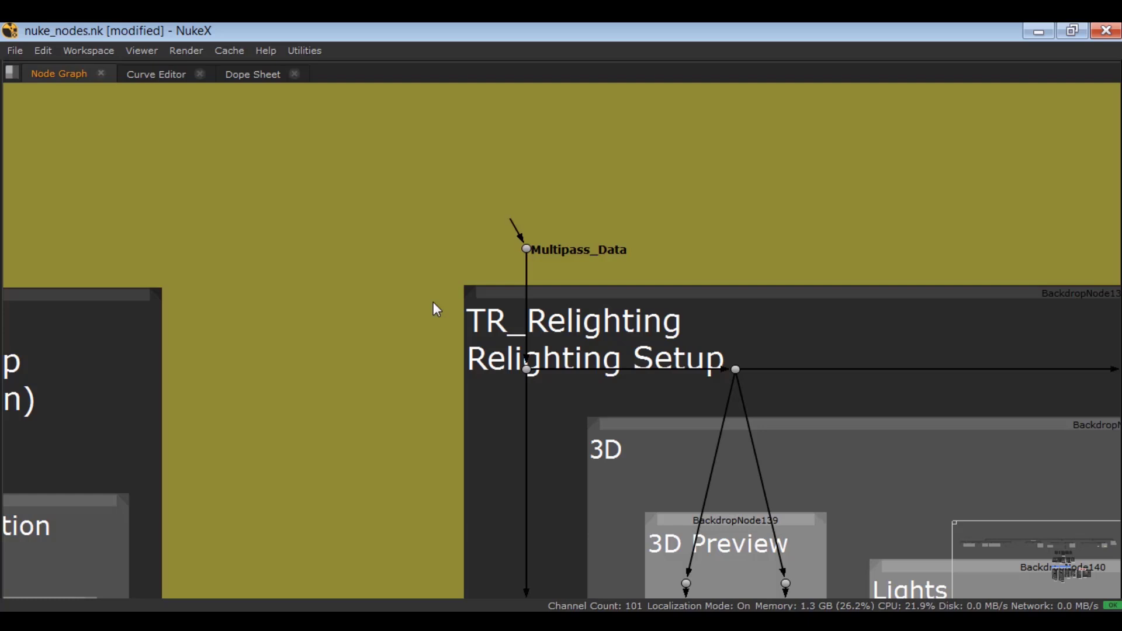
Step: Highlight the title of the TR_Relighting setup, and then the whole setup with its 3D and 2D groups
left_click_drag(433, 302, 718, 357)
scroll(715, 352, "down", 6)
middle_click_drag(700, 381, 546, 211)
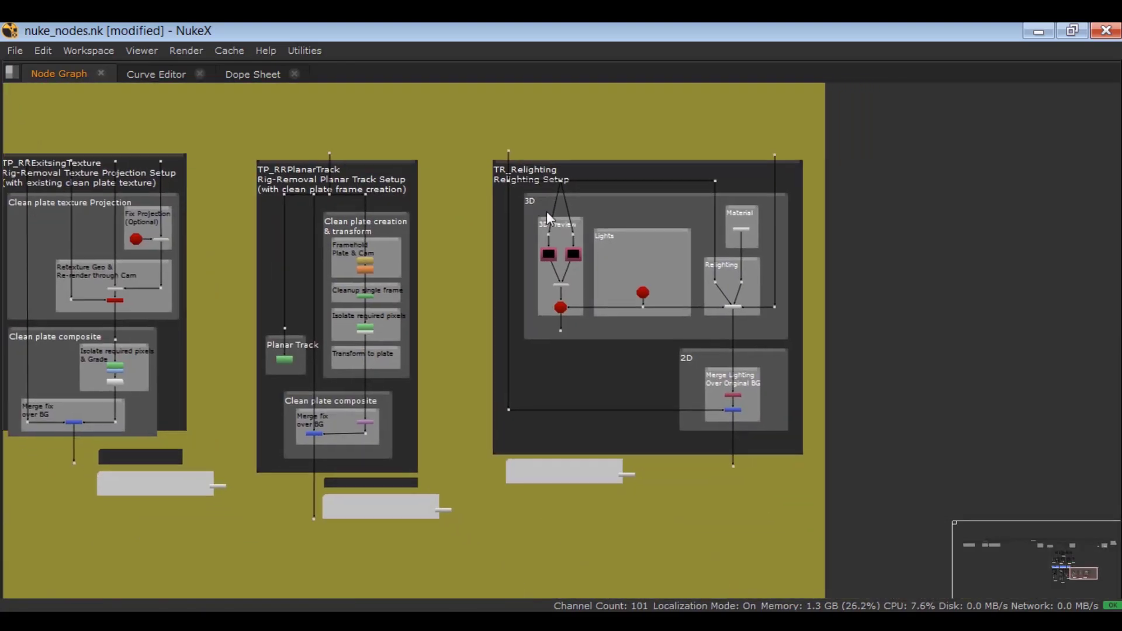
left_click_drag(426, 115, 841, 532)
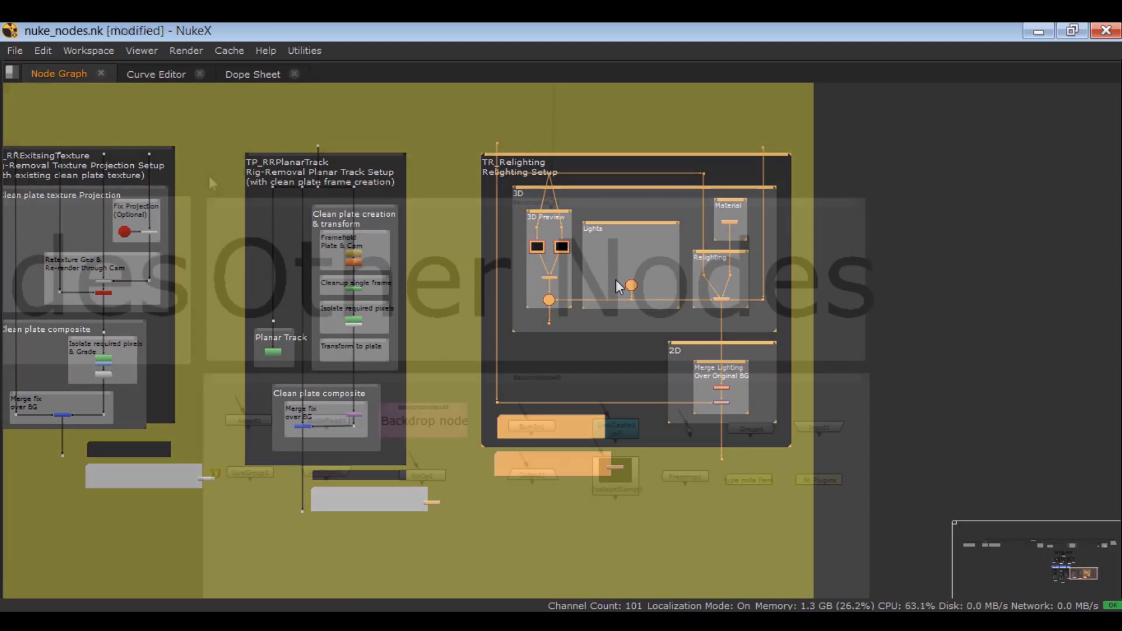
Step: Highlight the Other Nodes heading backdrop and the Assert1 node in the group beneath it
left_click_drag(201, 168, 892, 365)
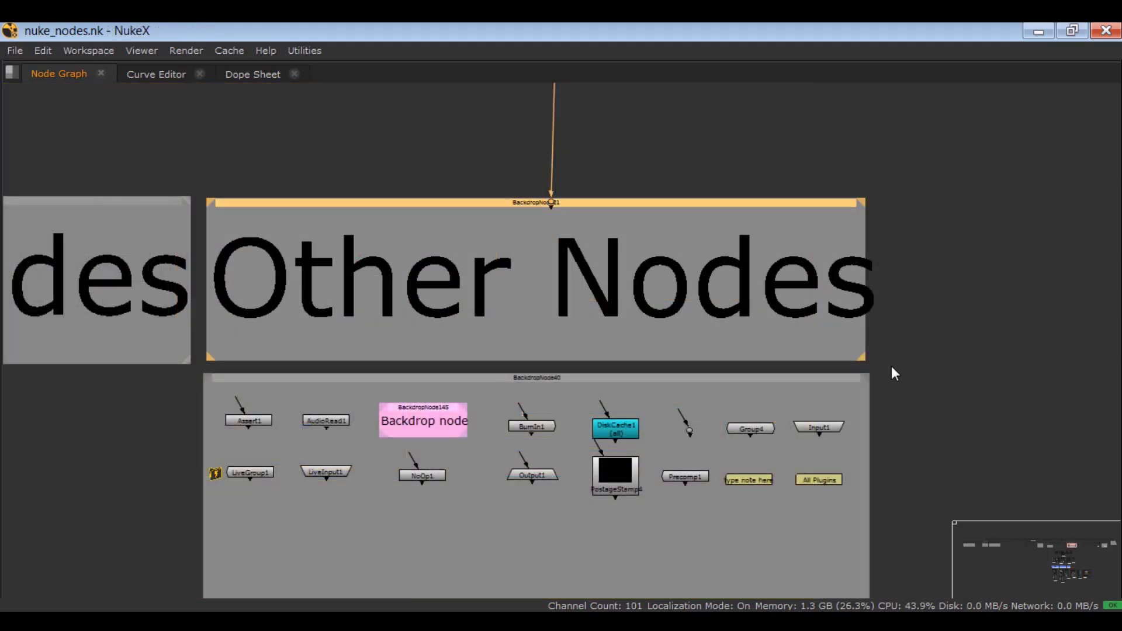
scroll(194, 421, "up", 5)
left_click_drag(264, 386, 454, 458)
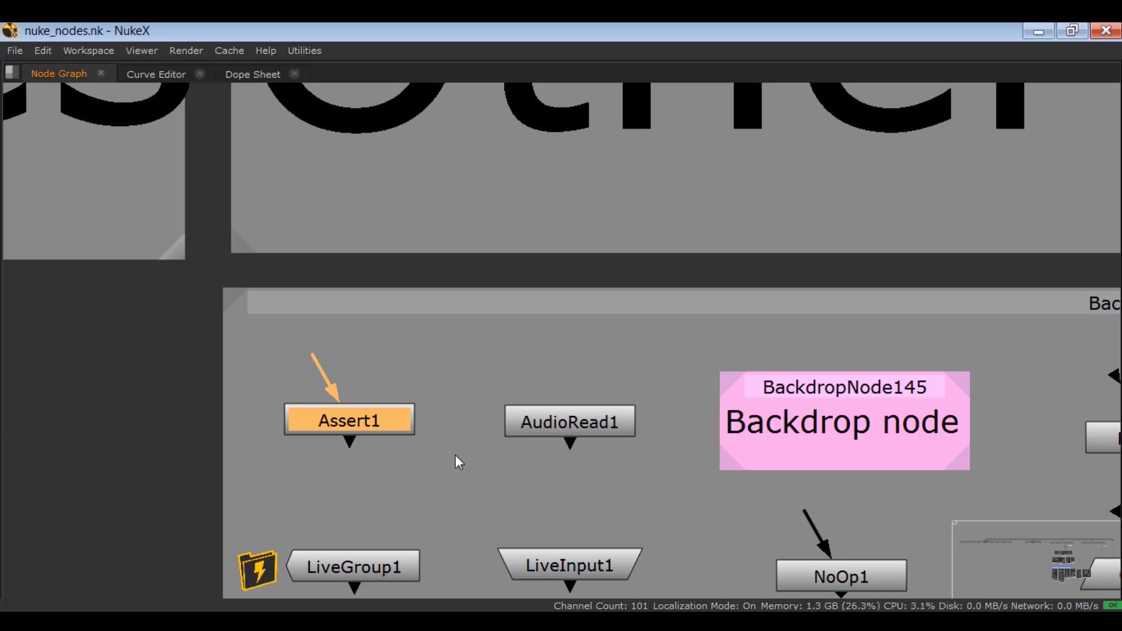
Step: Highlight the AudioRead1 node and the pink Backdrop node in the Other Nodes group
left_click_drag(414, 383, 665, 465)
middle_click_drag(603, 463, 498, 459)
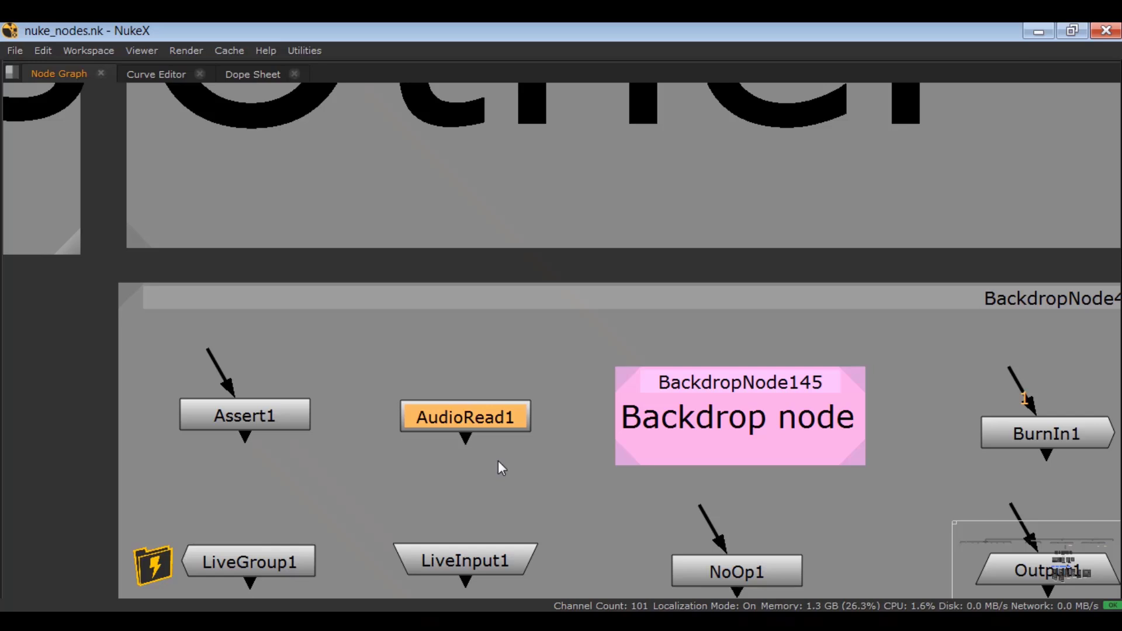
middle_click_drag(457, 468, 229, 432)
left_click_drag(351, 329, 662, 444)
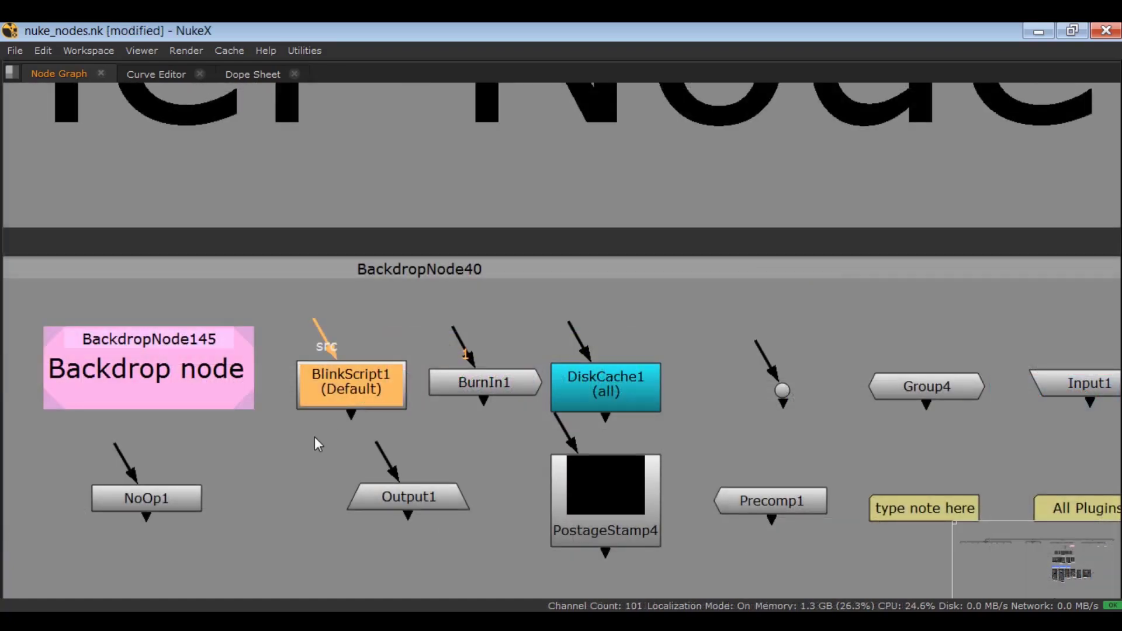
Step: Highlight the BlinkScript1 and BurnIn1 nodes in the Other Nodes group, and select DiskCache1 and shift it slightly farther from BurnIn1
left_click_drag(264, 348, 414, 429)
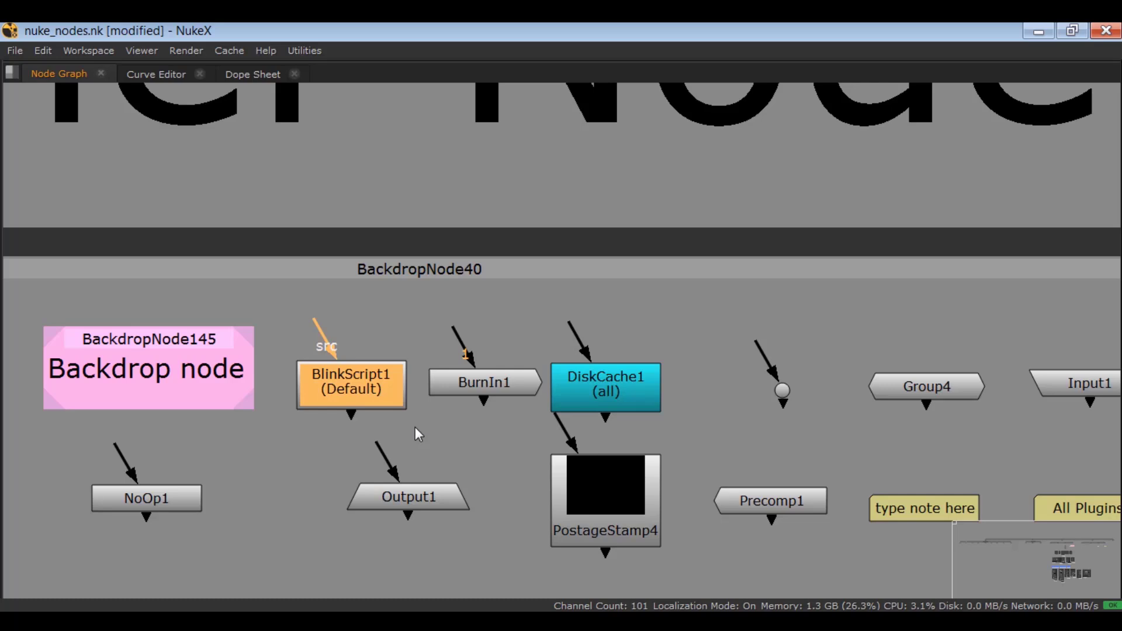
scroll(431, 388, "up", 2)
left_click(549, 386)
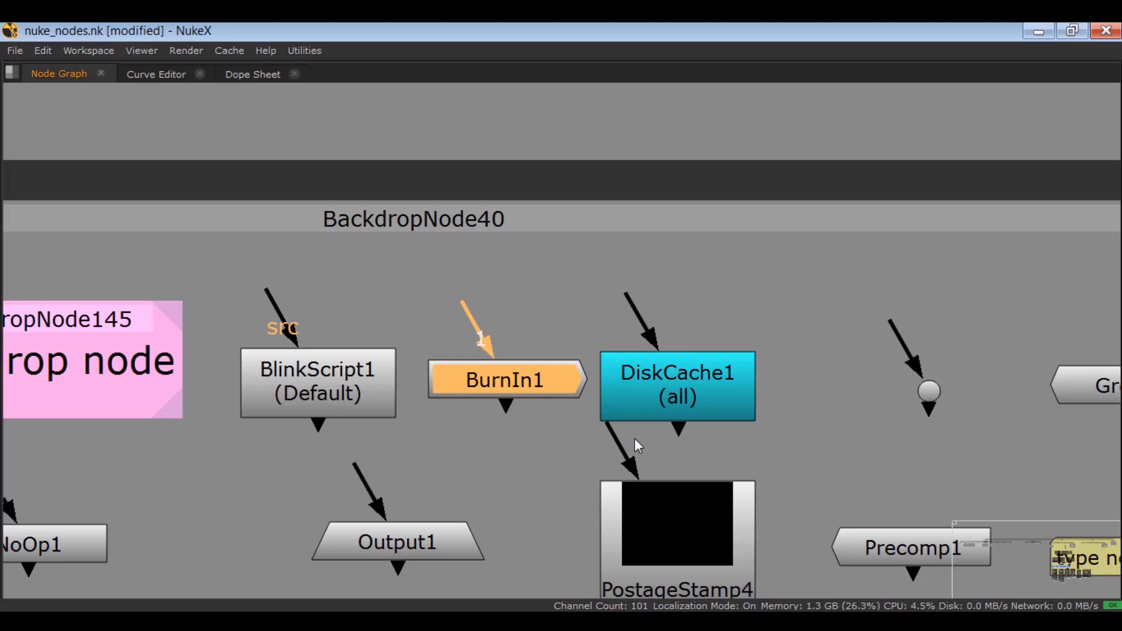
left_click_drag(678, 404, 732, 404)
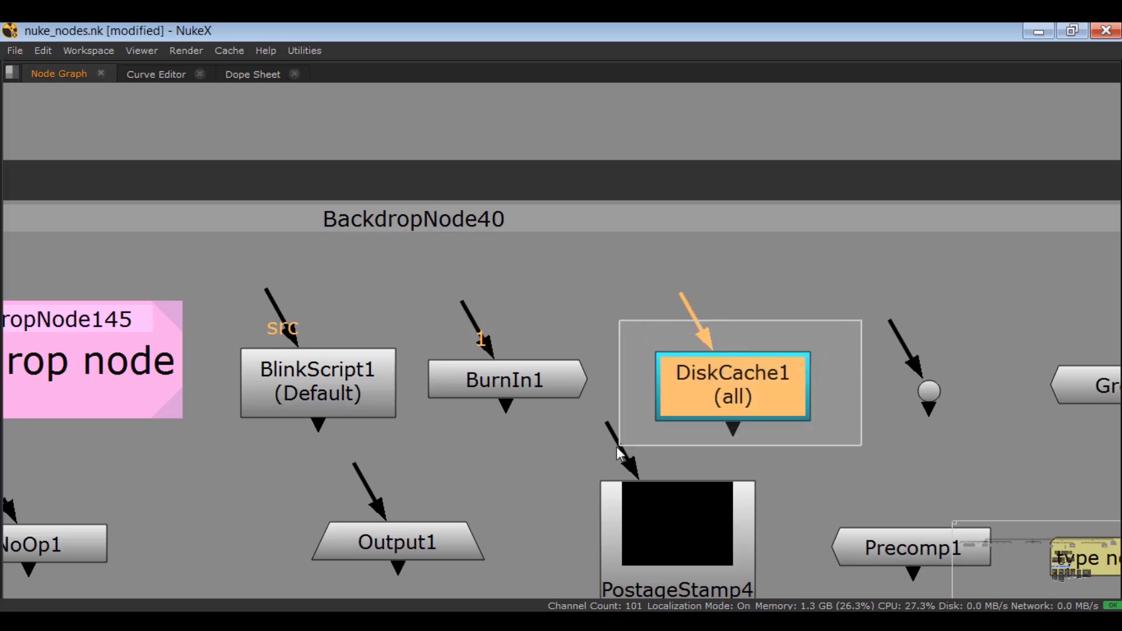
Step: Highlight the Dot, Group4 and Input1 nodes in the upper row of the Other Nodes group
middle_click_drag(616, 447, 436, 408)
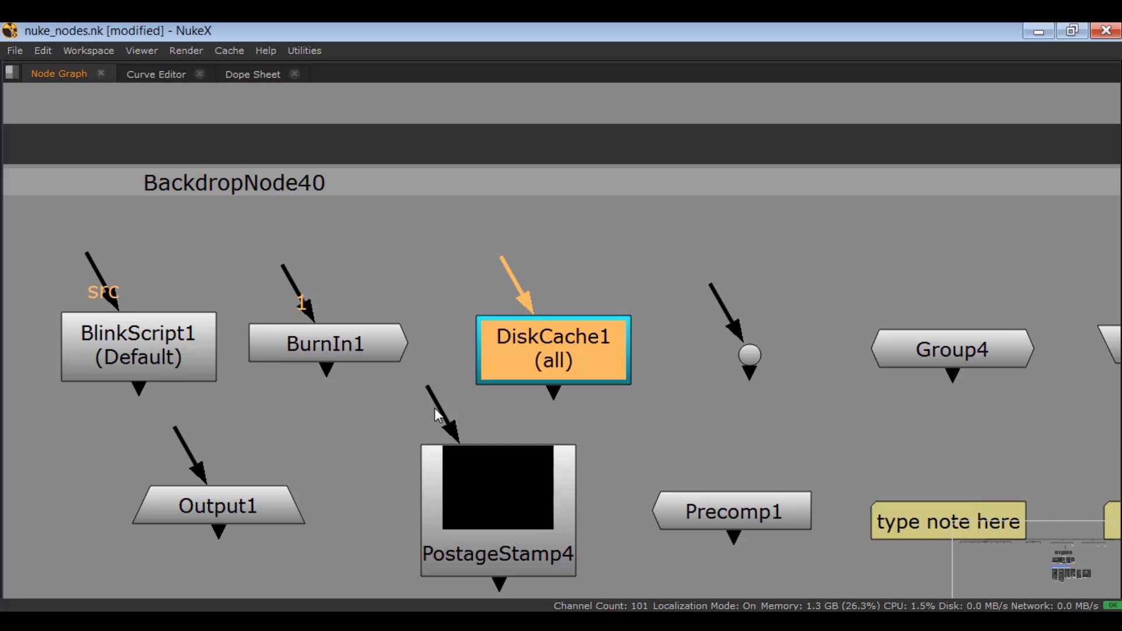
middle_click_drag(532, 359, 401, 317)
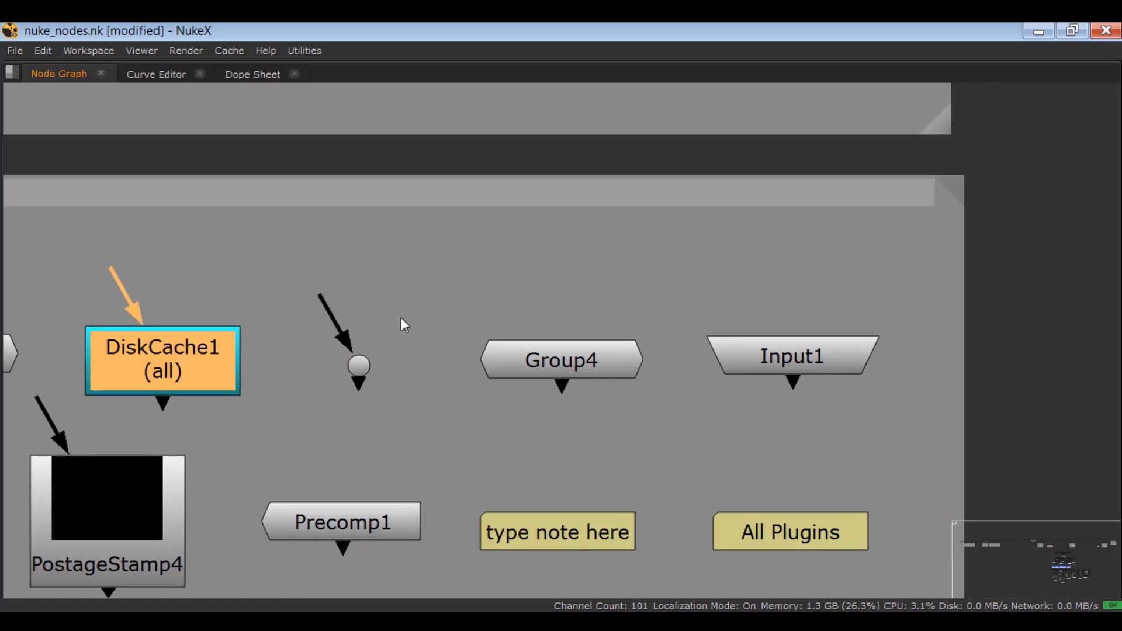
left_click_drag(401, 317, 297, 431)
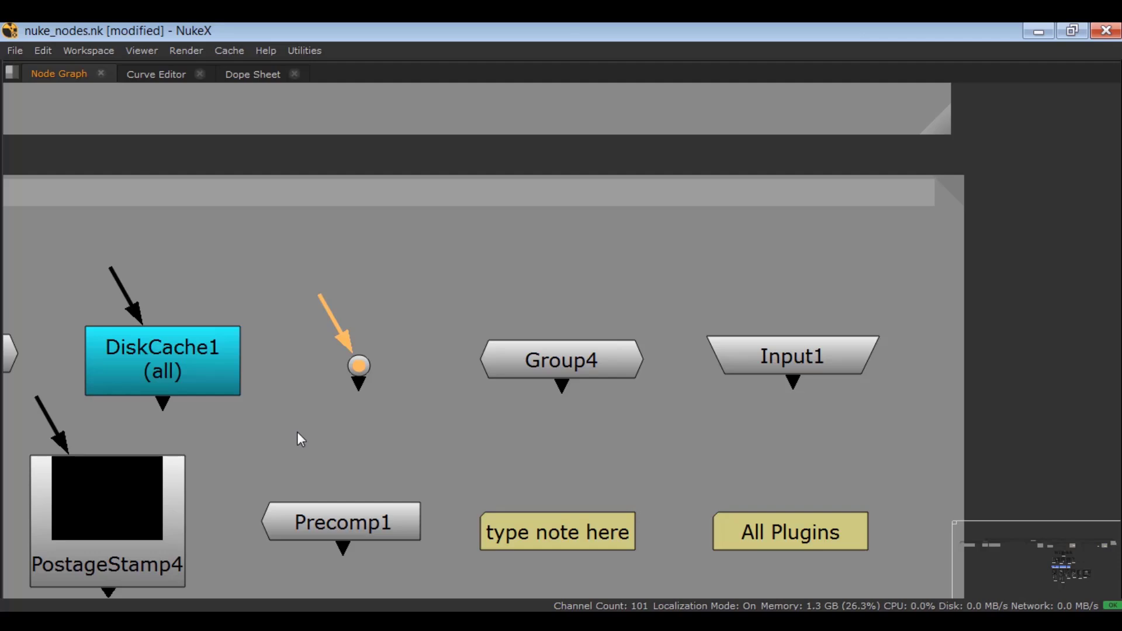
left_click_drag(477, 294, 637, 417)
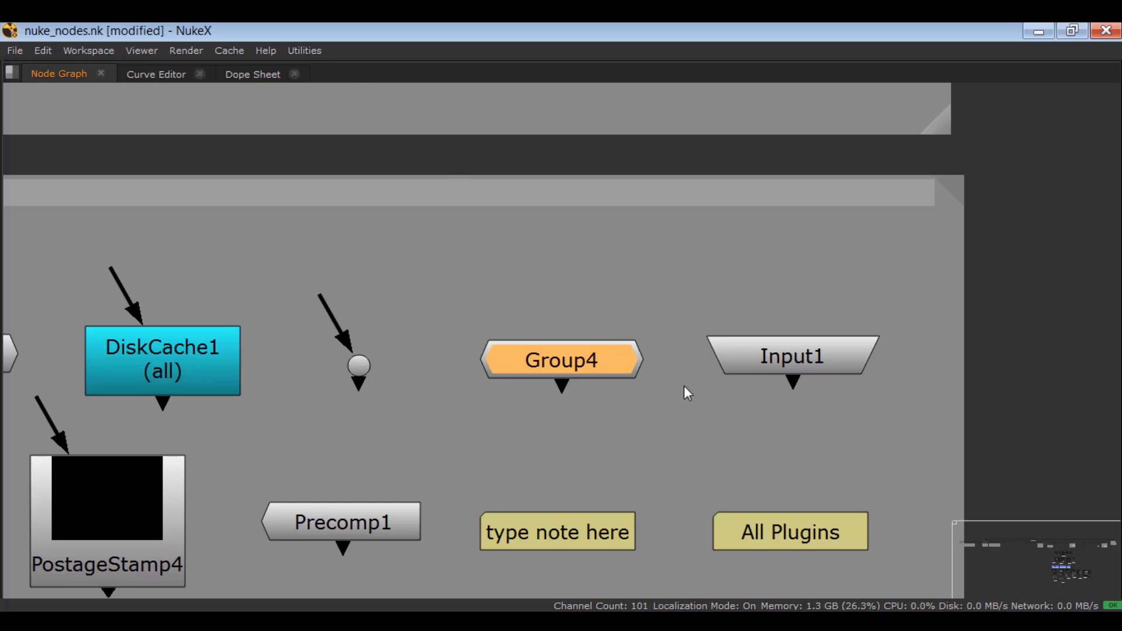
left_click_drag(943, 269, 685, 447)
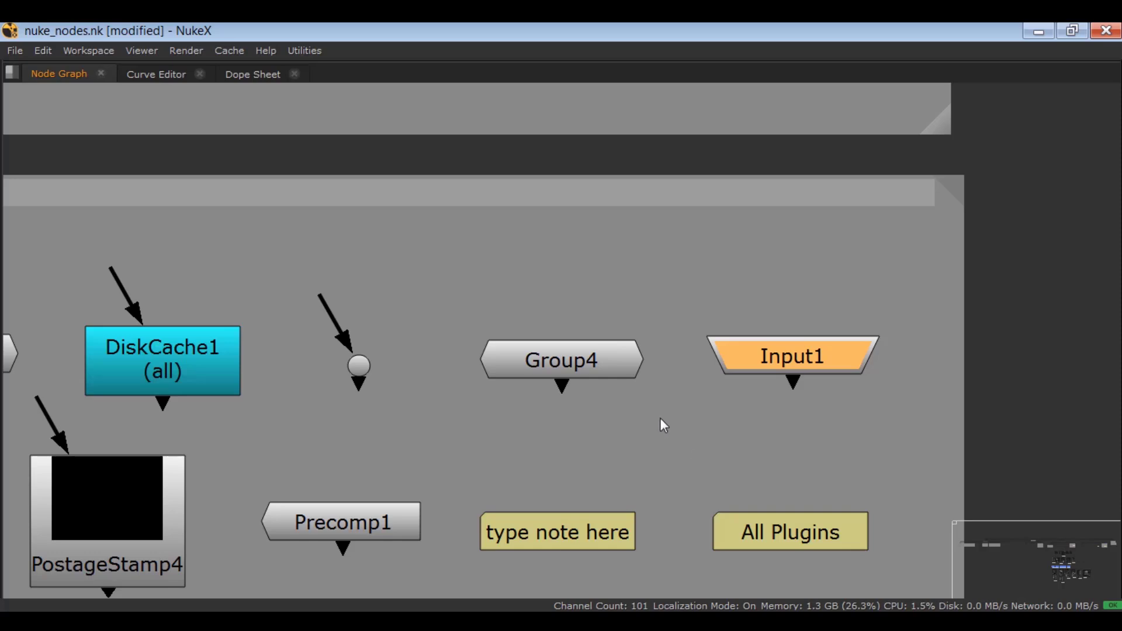
Step: Highlight the LiveGroup1 and LiveInput1 nodes in the lower row of the Other Nodes group
scroll(599, 422, "down", 3)
middle_click_drag(327, 458, 811, 378)
middle_click_drag(101, 425, 548, 388)
scroll(548, 388, "up", 3)
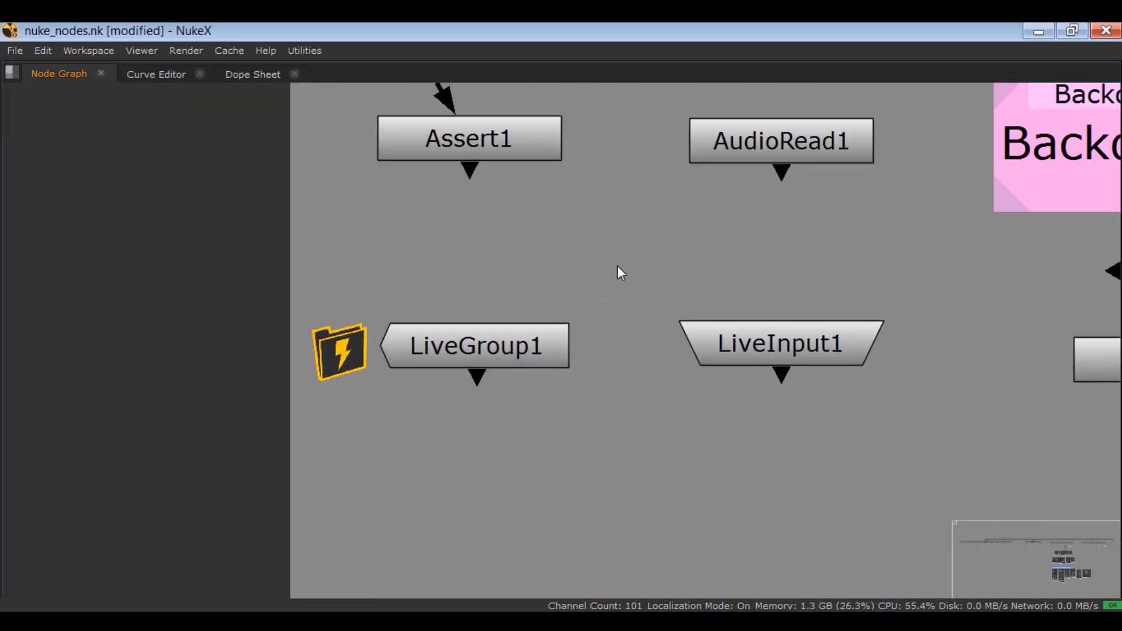
left_click_drag(617, 263, 235, 443)
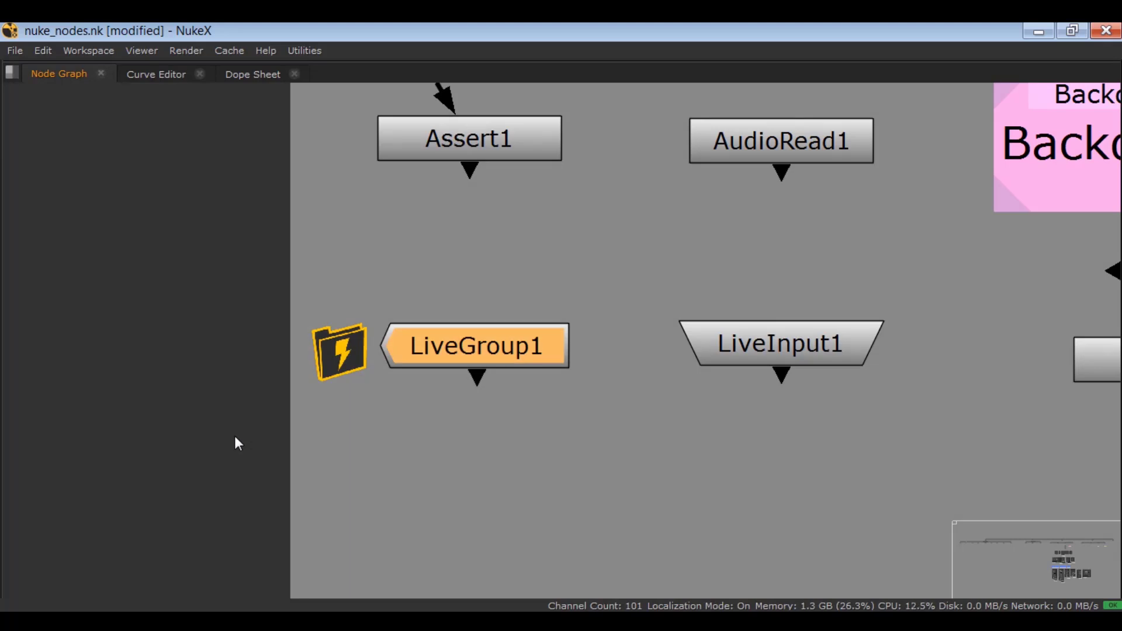
middle_click_drag(467, 401, 146, 393)
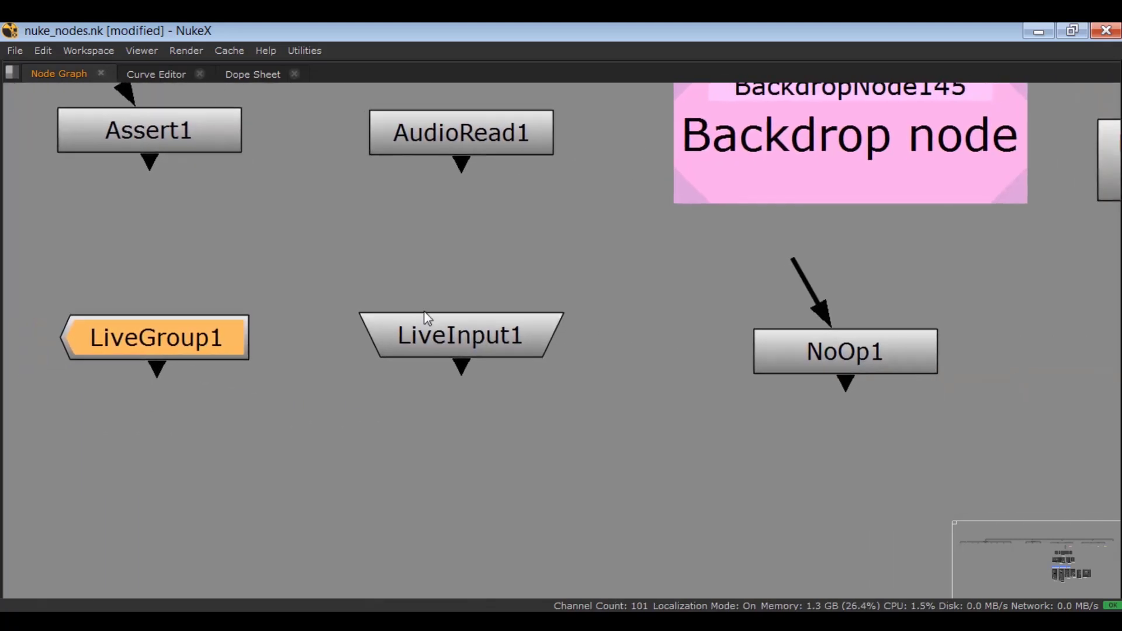
left_click_drag(575, 258, 286, 404)
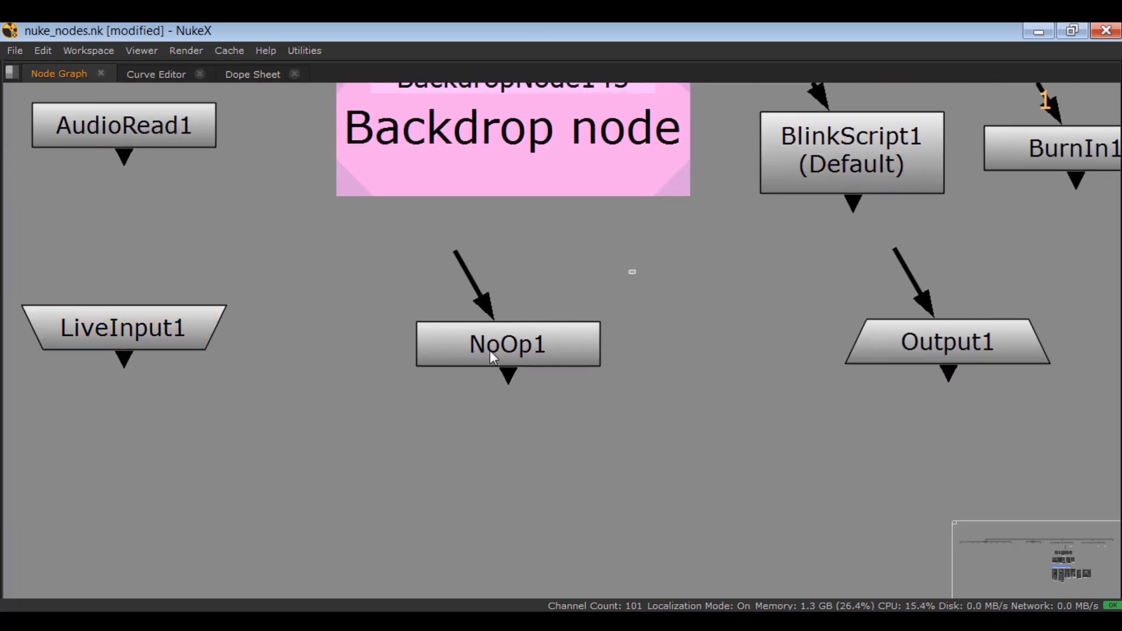
Step: Highlight the NoOp1, Output1 and PostageStamp4 nodes in the lower row of the Other Nodes group
left_click(490, 350)
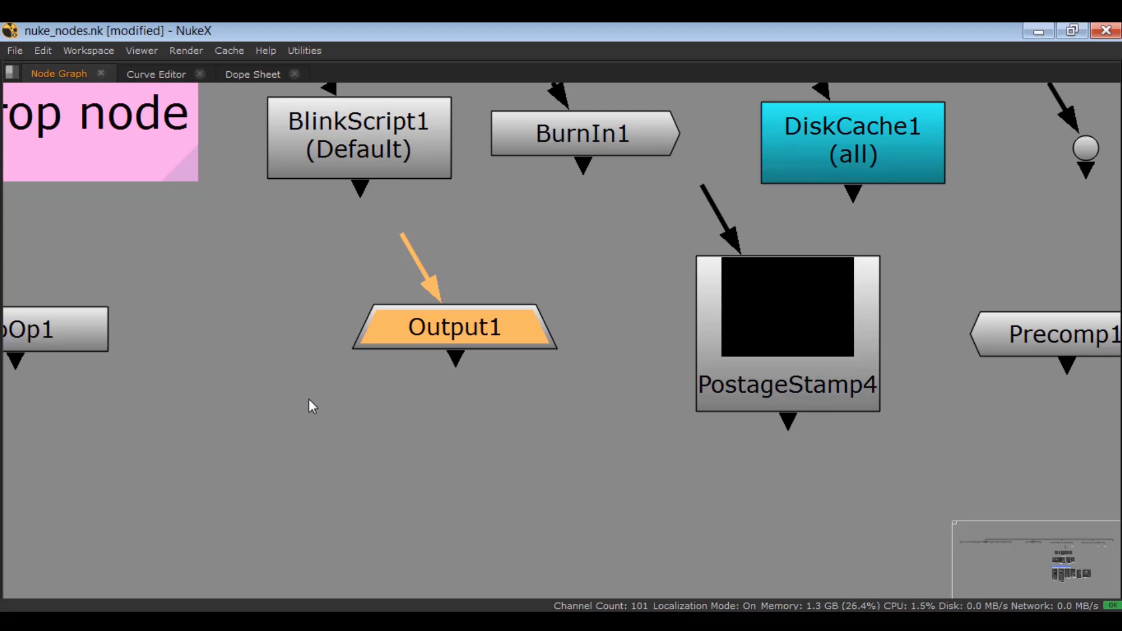
scroll(308, 399, "right", 5)
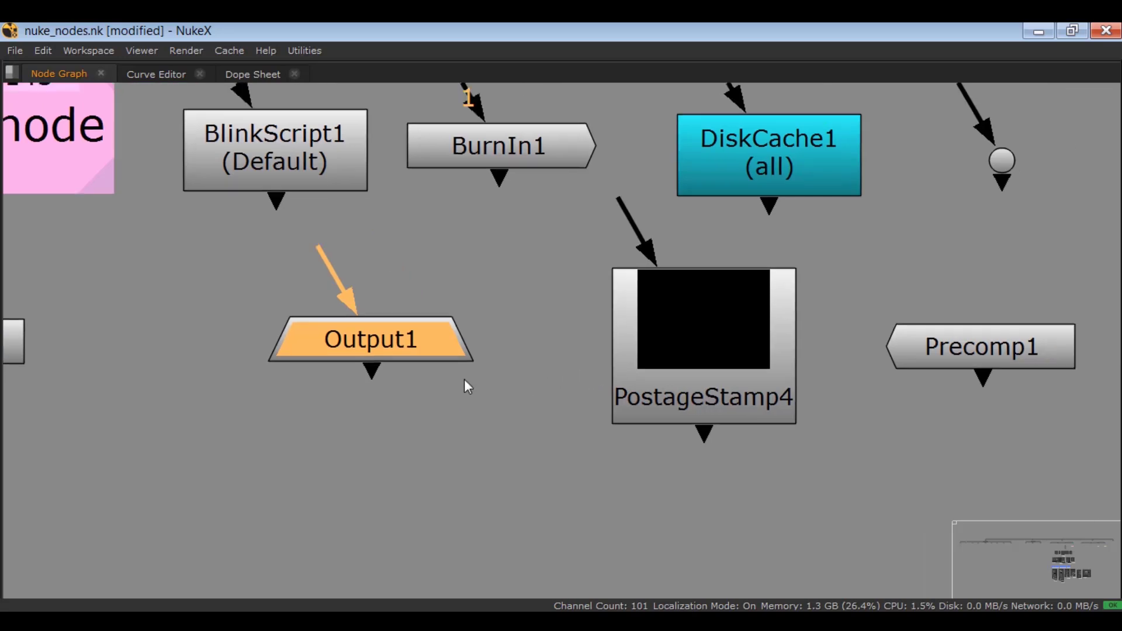
left_click_drag(501, 259, 212, 478)
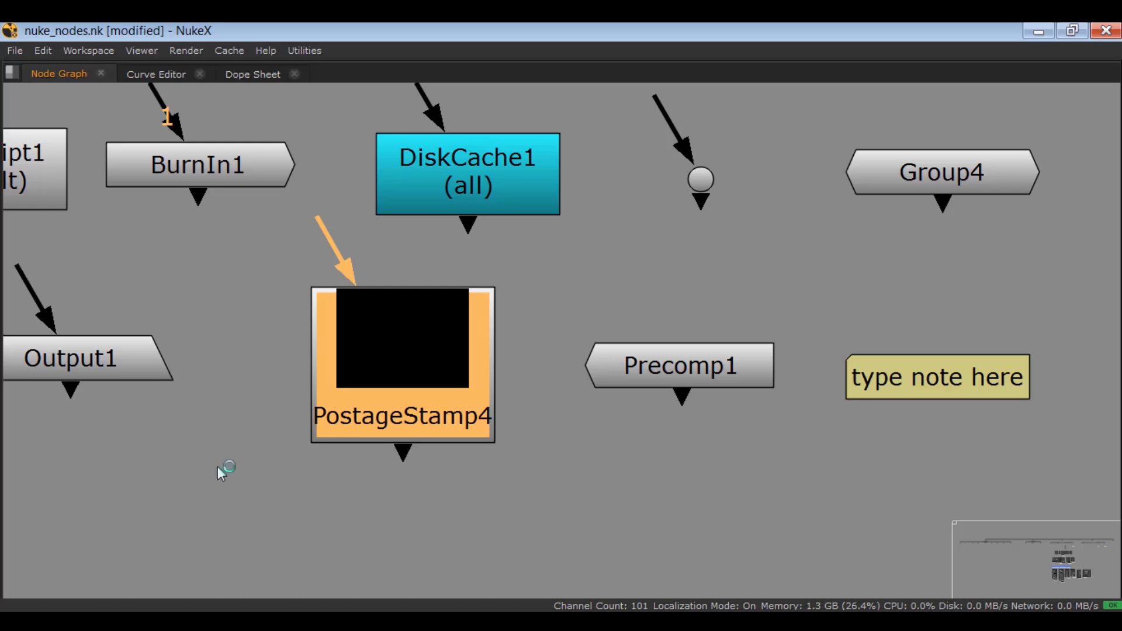
Step: Highlight the Precomp1 node and the "type note here" sticky note in the Other Nodes group
left_click_drag(792, 327, 570, 438)
middle_click_drag(570, 439, 388, 406)
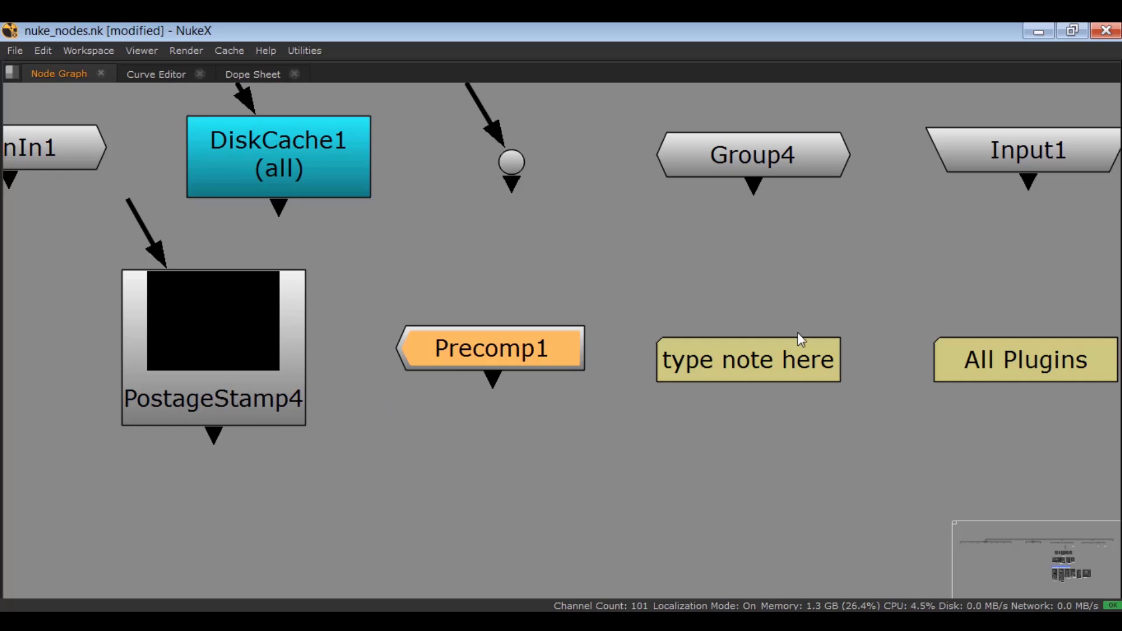
left_click_drag(896, 293, 573, 484)
key("f")
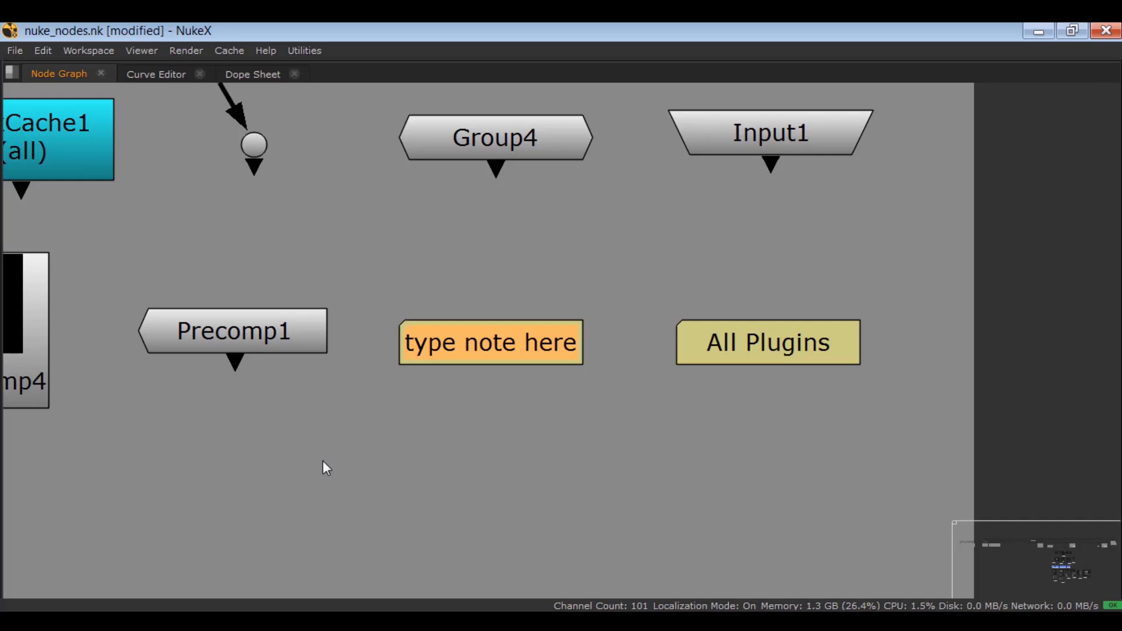
Step: Search the nodes for "update" beneath the All Plugins note and choose the Update entry of All plugins
left_click(692, 397)
key("Tab")
type("update")
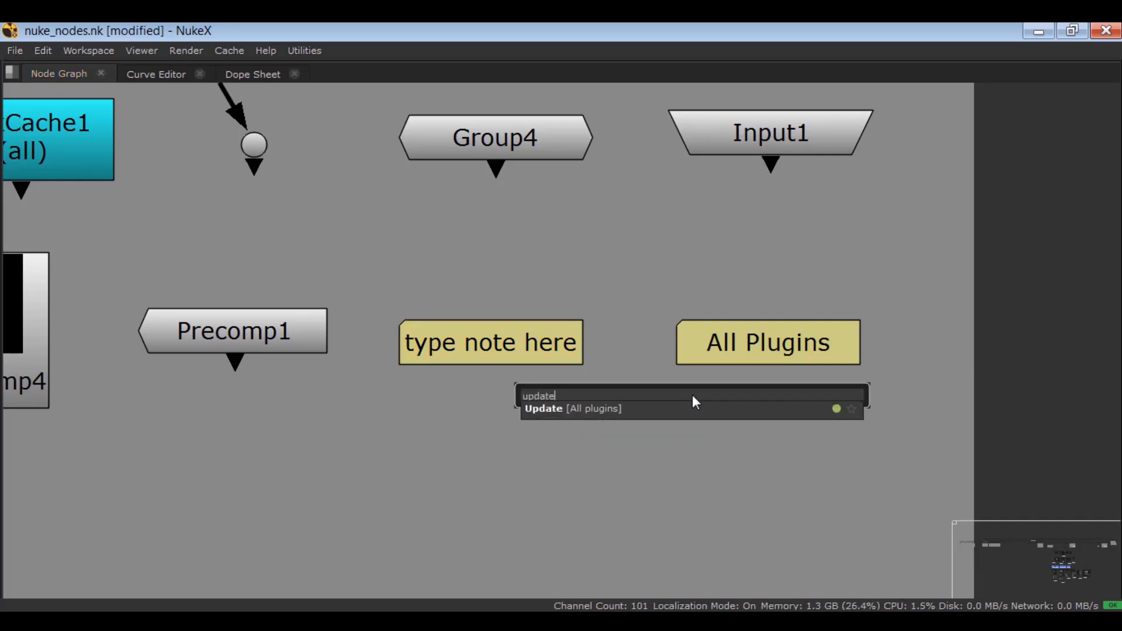
left_click(562, 408)
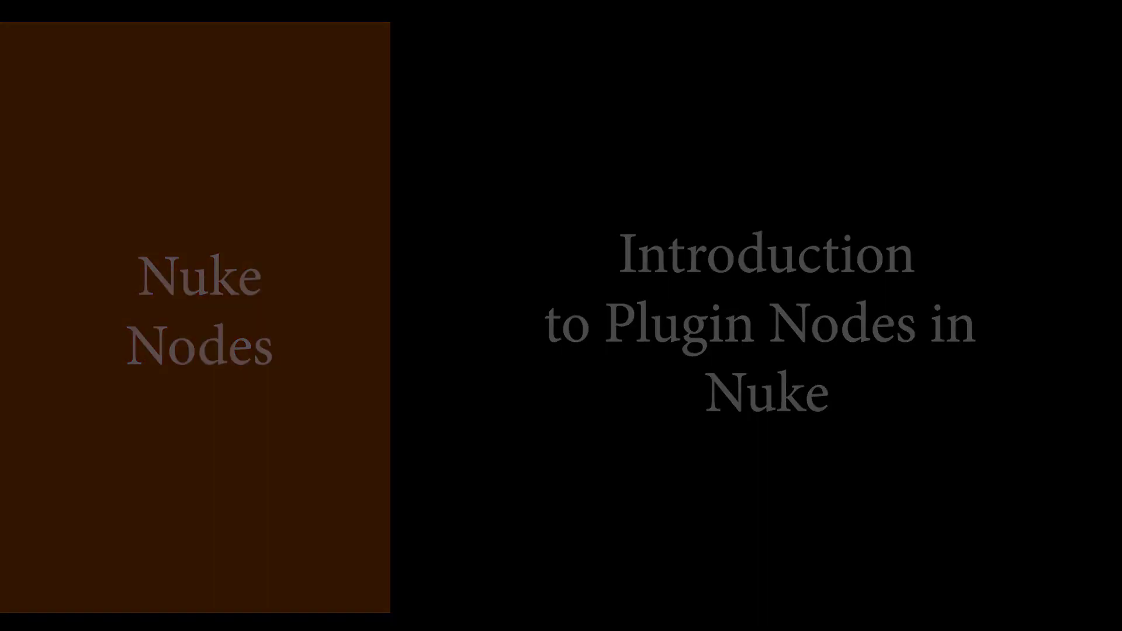
Step: Highlight the Plug-in Nodes heading backdrop and the FurnaceCore Nodes heading beneath it
left_click_drag(245, 198, 842, 365)
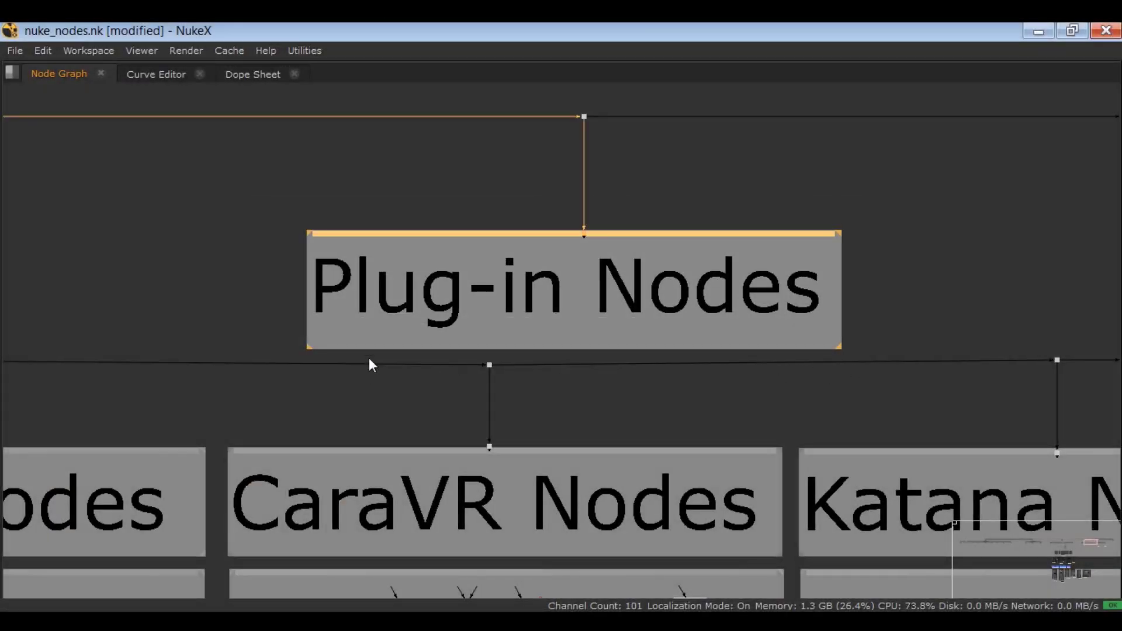
middle_click_drag(359, 364, 766, 258)
middle_click_drag(503, 332, 841, 255)
left_click_drag(153, 226, 969, 389)
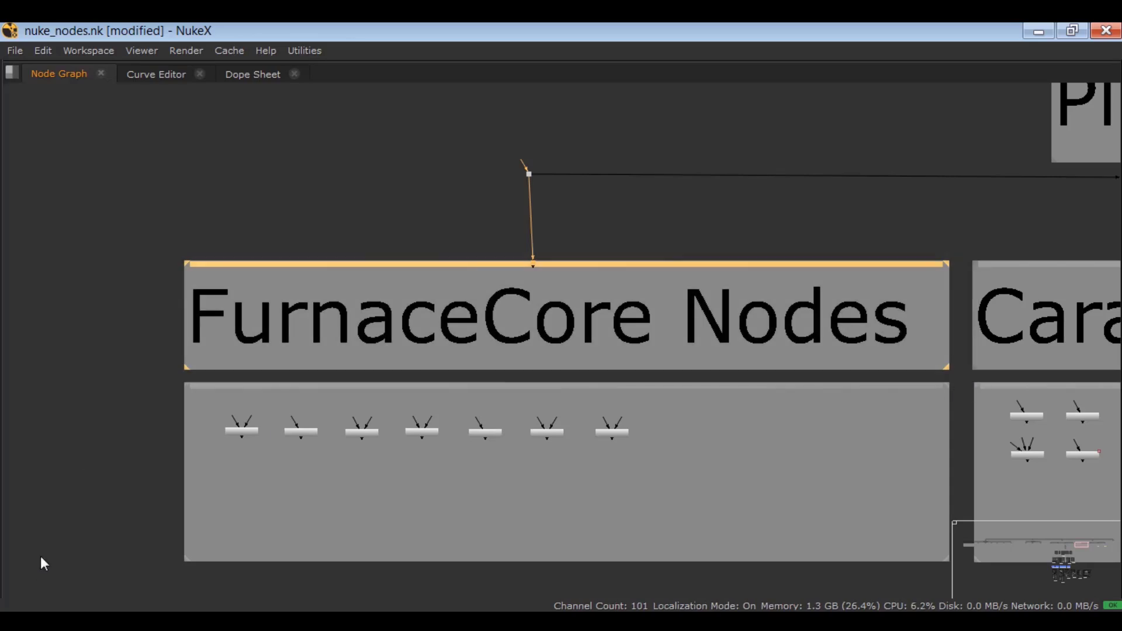
Step: Highlight the F_Align1 and F_DeFlicker2_1 nodes in the FurnaceCore Nodes group
scroll(218, 471, "up", 8)
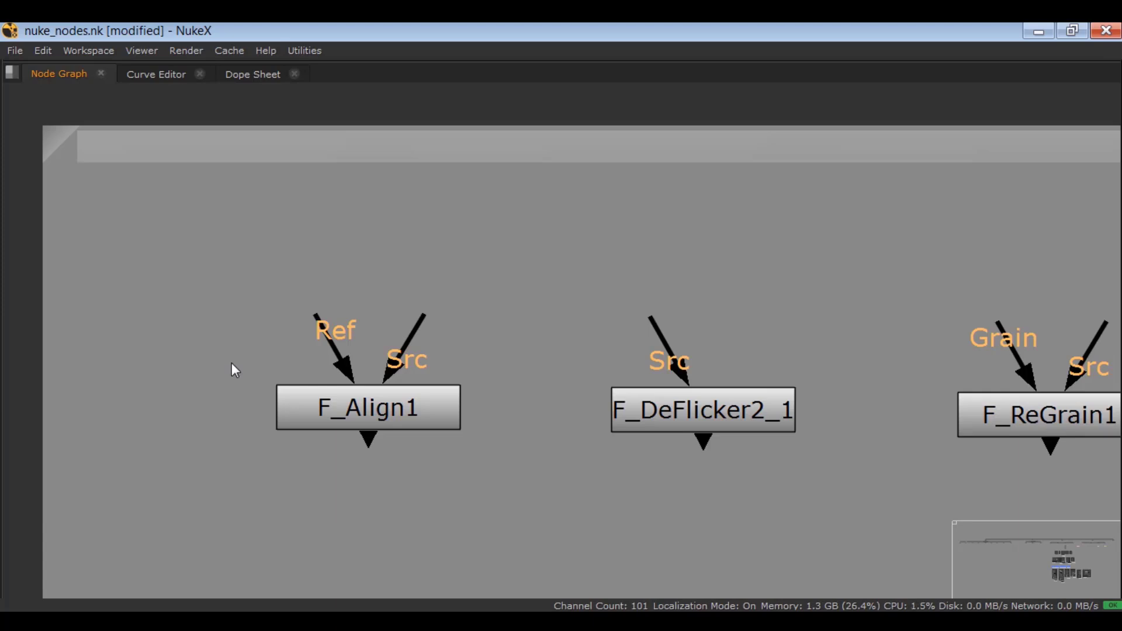
mouse_move(216, 361)
left_mouse_down()
mouse_move(458, 452)
mouse_move(196, 328)
left_mouse_up()
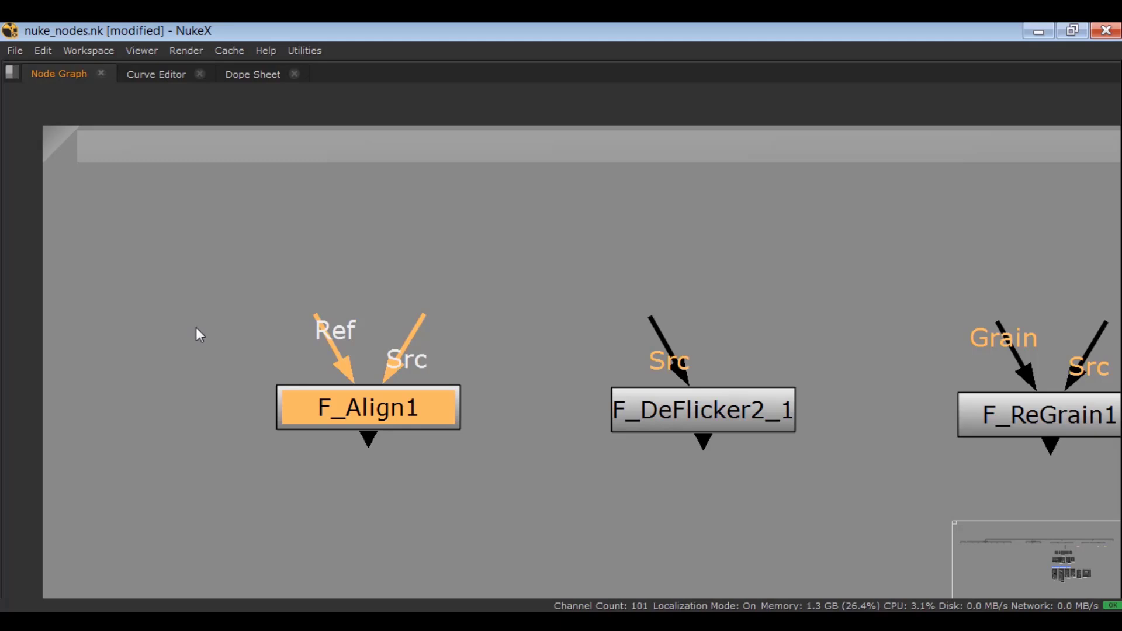
middle_click_drag(301, 373, 2, 307)
left_click_drag(210, 278, 532, 409)
middle_click_drag(388, 413, 223, 398)
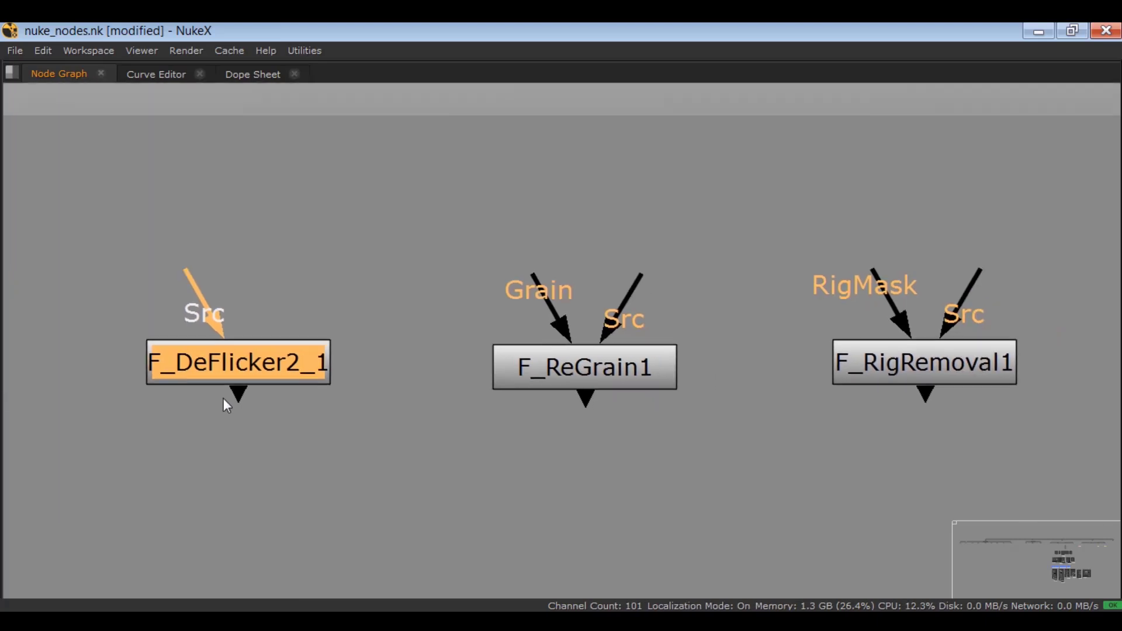
Step: Highlight the F_ReGrain1 and F_RigRemoval1 nodes in the FurnaceCore Nodes group
middle_click_drag(523, 339, 368, 325)
left_click_drag(542, 422, 274, 294)
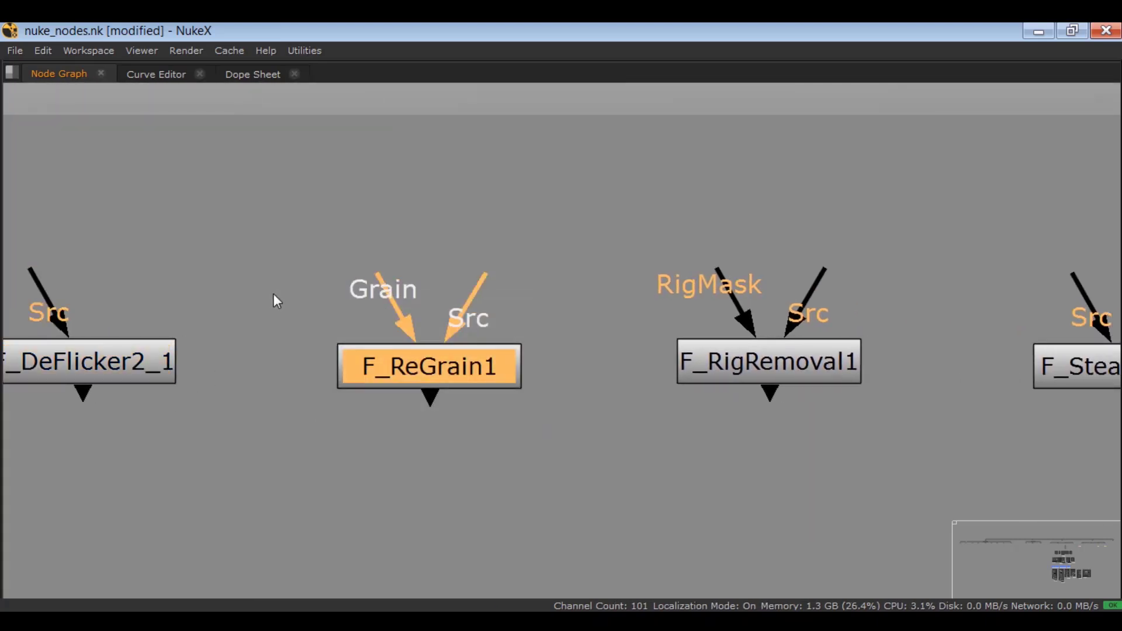
middle_click_drag(464, 338, 248, 313)
left_click_drag(318, 270, 636, 427)
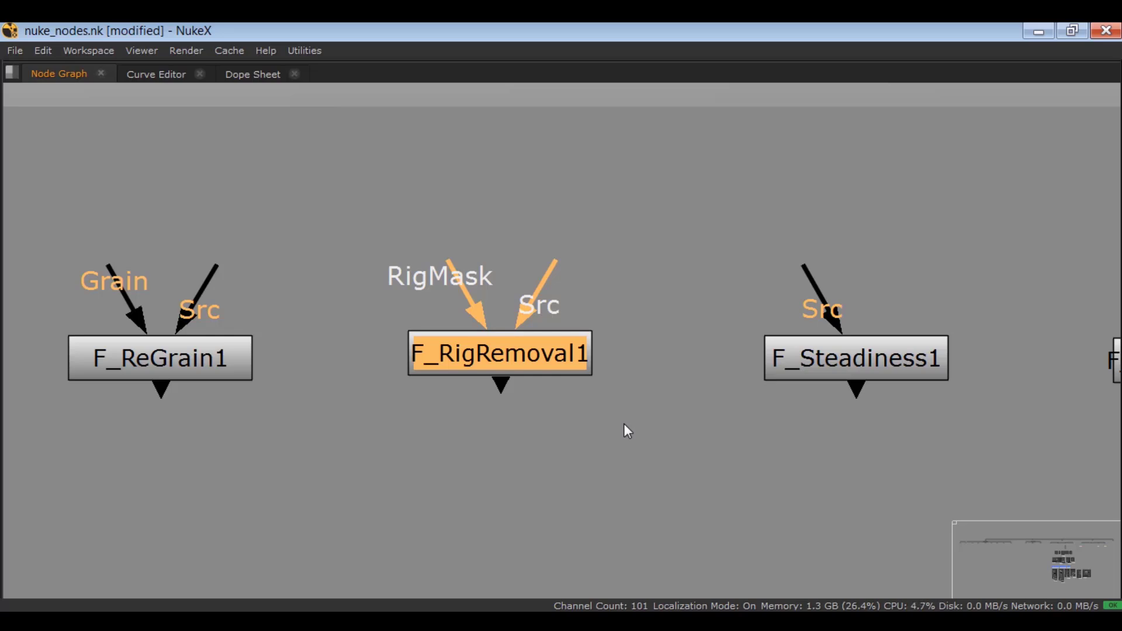
Step: Highlight the F_Steadiness1 node in the FurnaceCore Nodes group
middle_click_drag(623, 431, 420, 418)
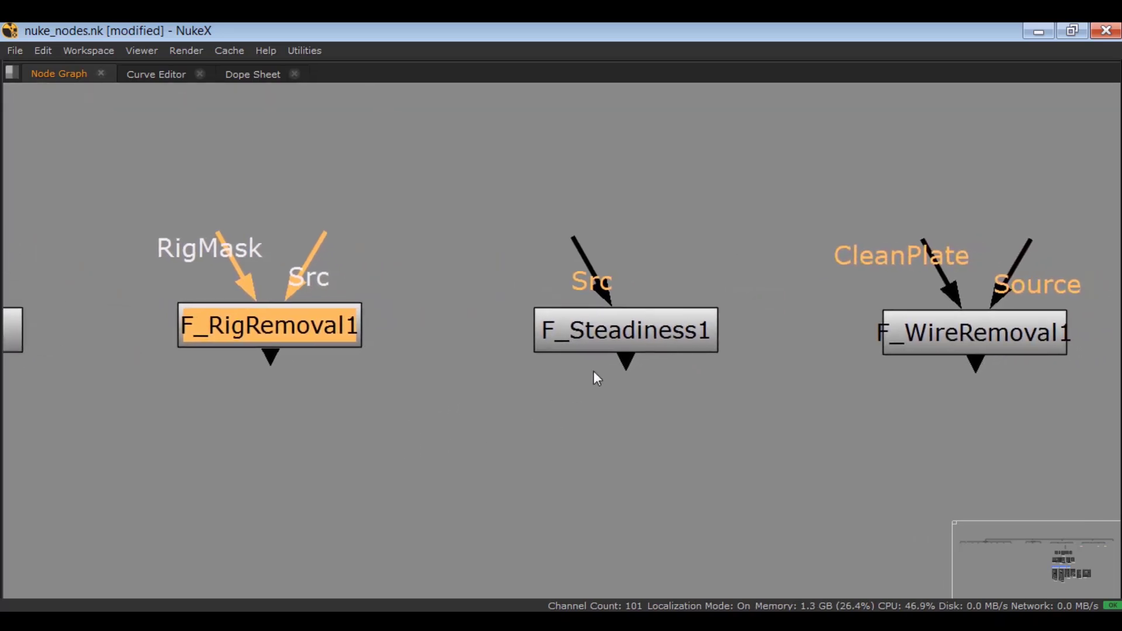
left_click_drag(756, 251, 569, 385)
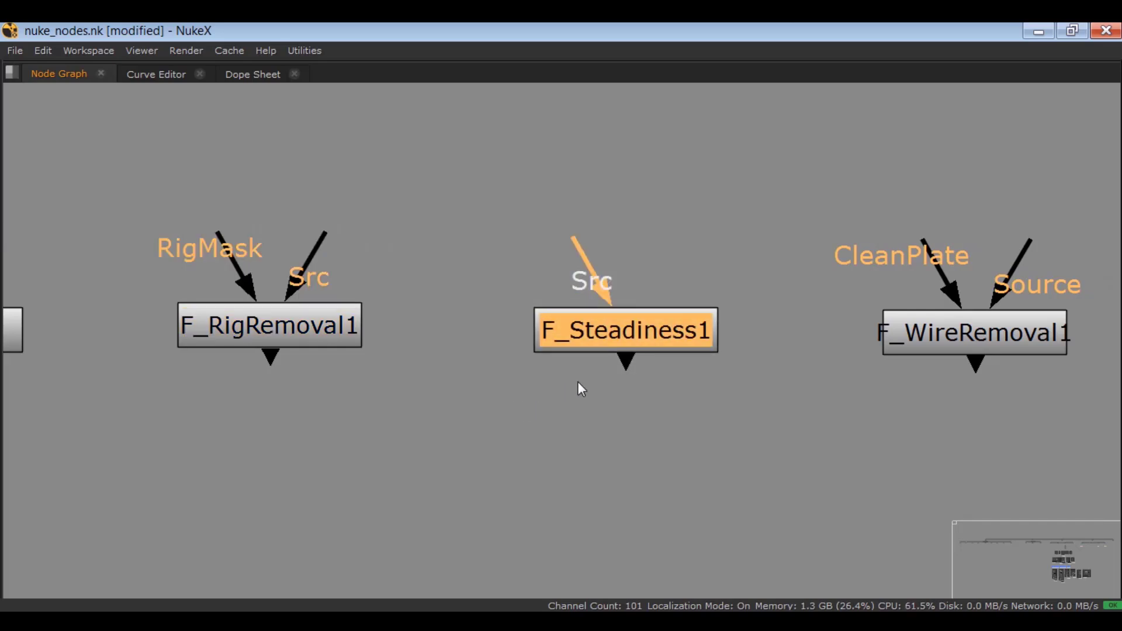
middle_click_drag(578, 382, 440, 372)
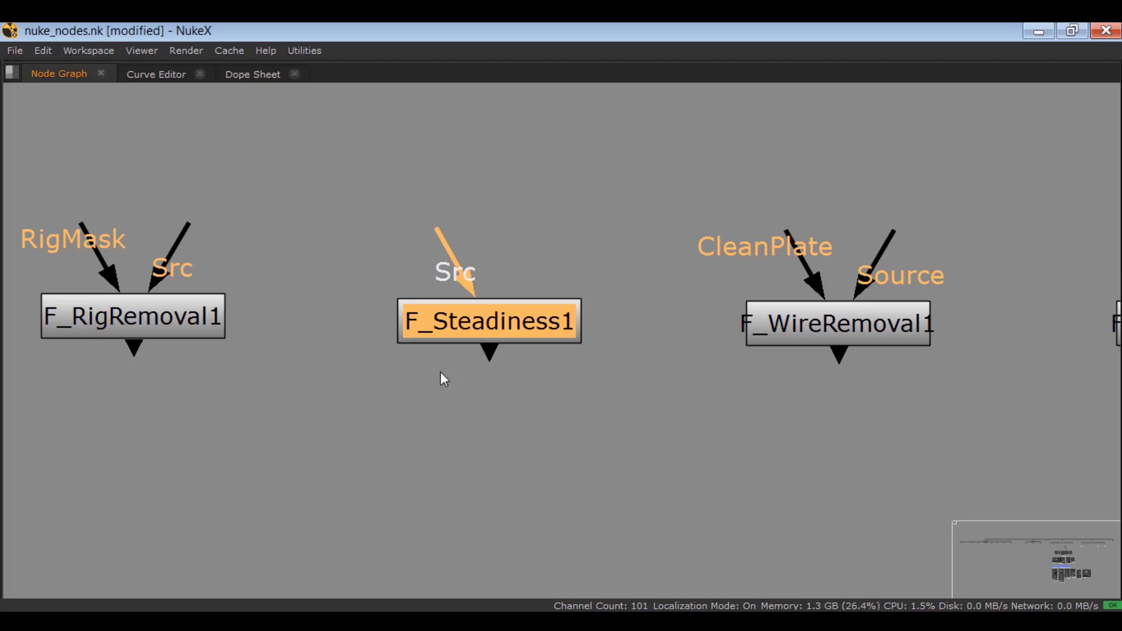
middle_click_drag(605, 386, 489, 316)
left_click(377, 410)
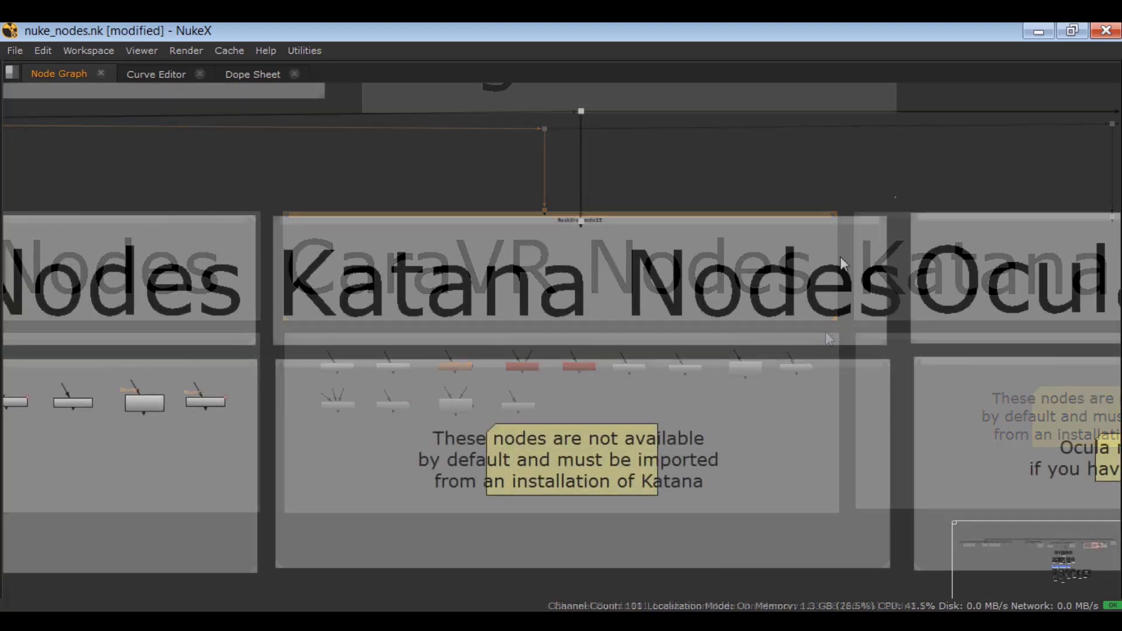
Step: Highlight the Katana Nodes heading and examine the availability note in the group beneath it
left_click_drag(895, 198, 278, 352)
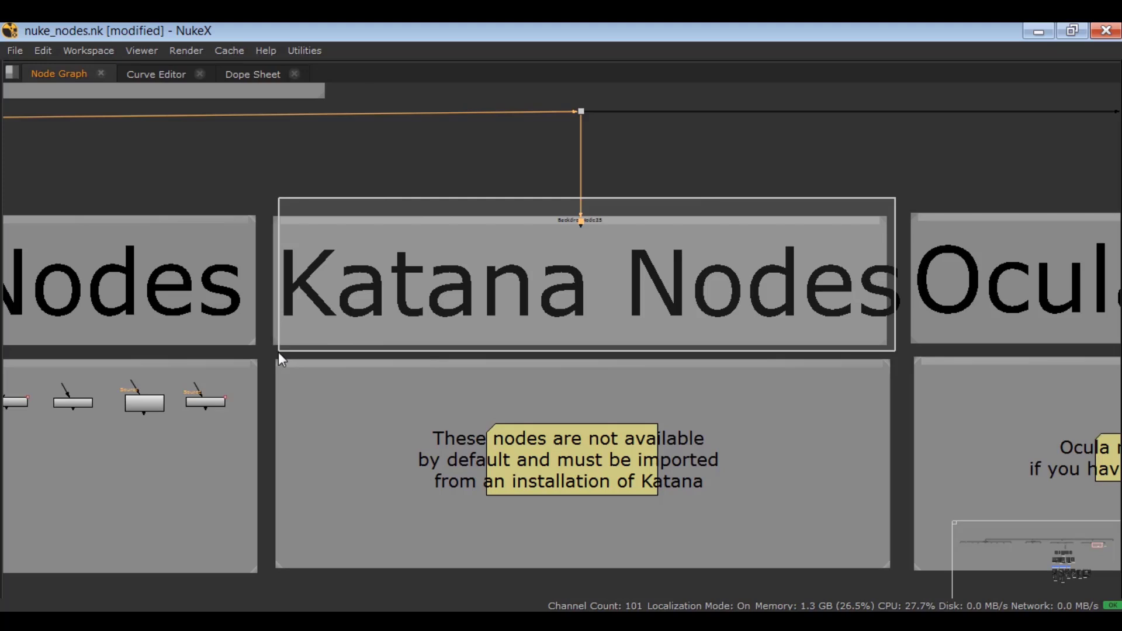
left_click_drag(279, 352, 274, 352)
scroll(476, 447, "up", 5)
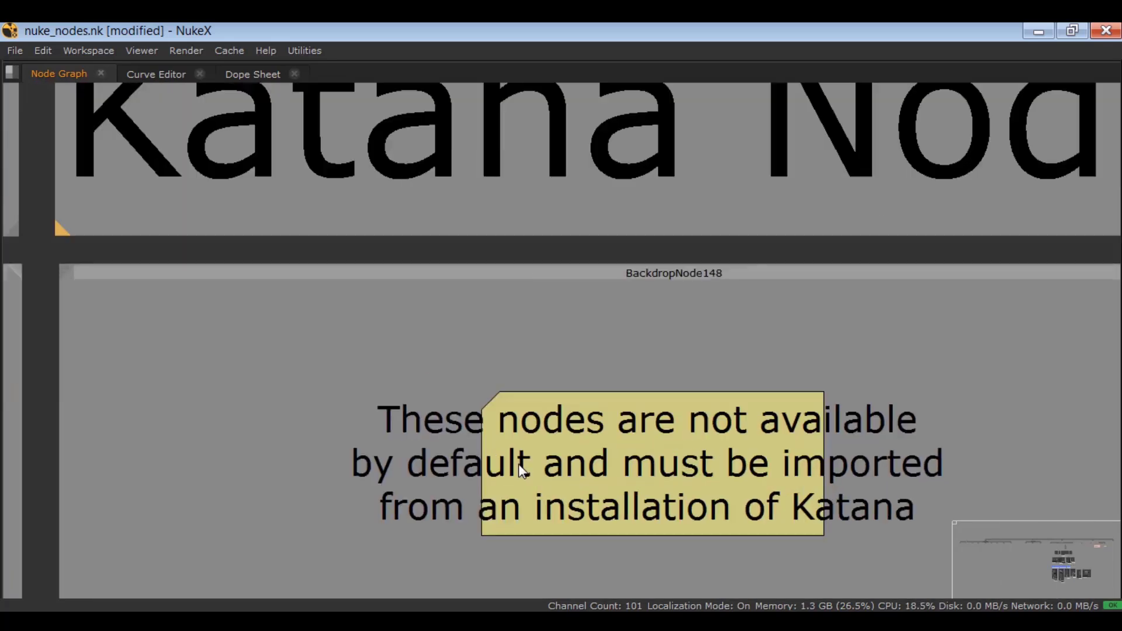
Step: Highlight the Ocula Nodes heading backdrop and the AIR Nodes heading backdrop
middle_click_drag(395, 392, 352, 370)
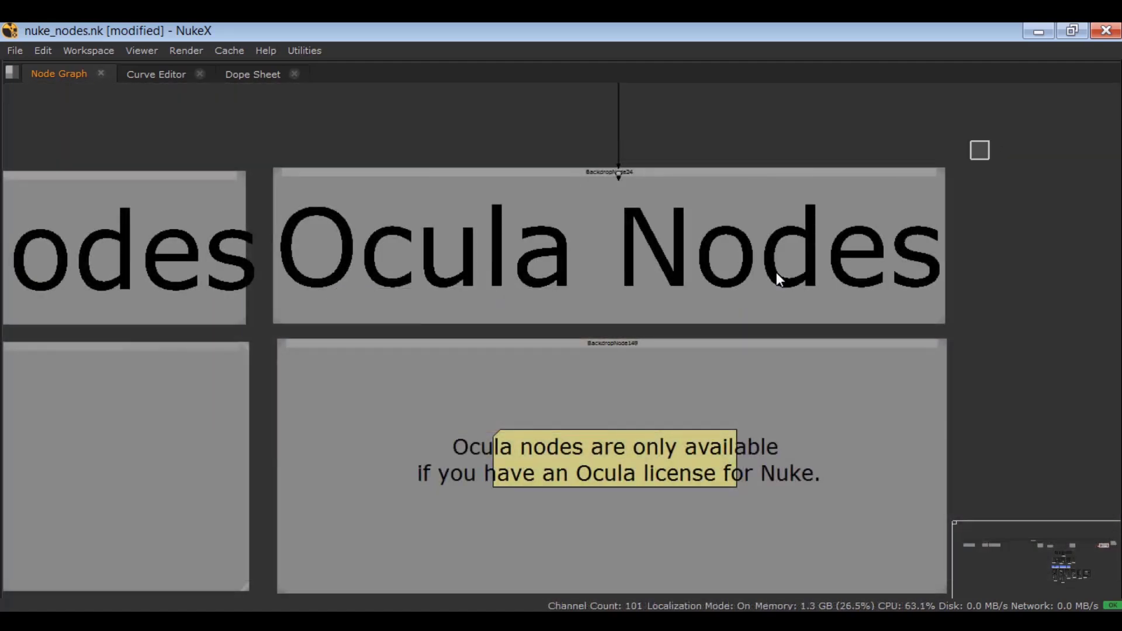
left_click_drag(988, 142, 265, 336)
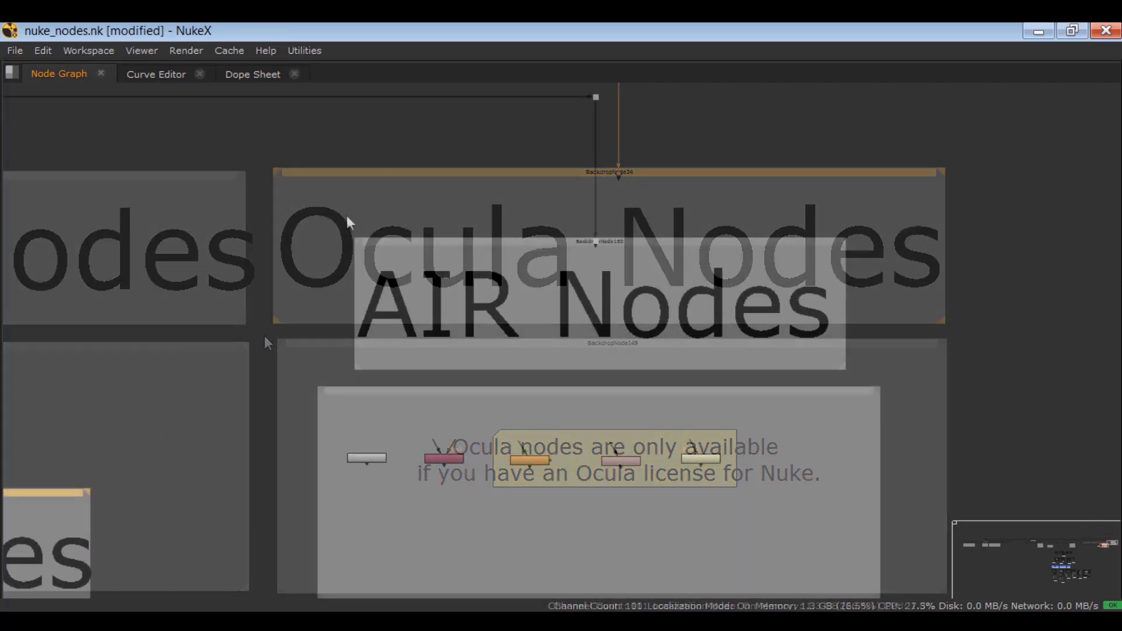
left_click_drag(331, 216, 867, 369)
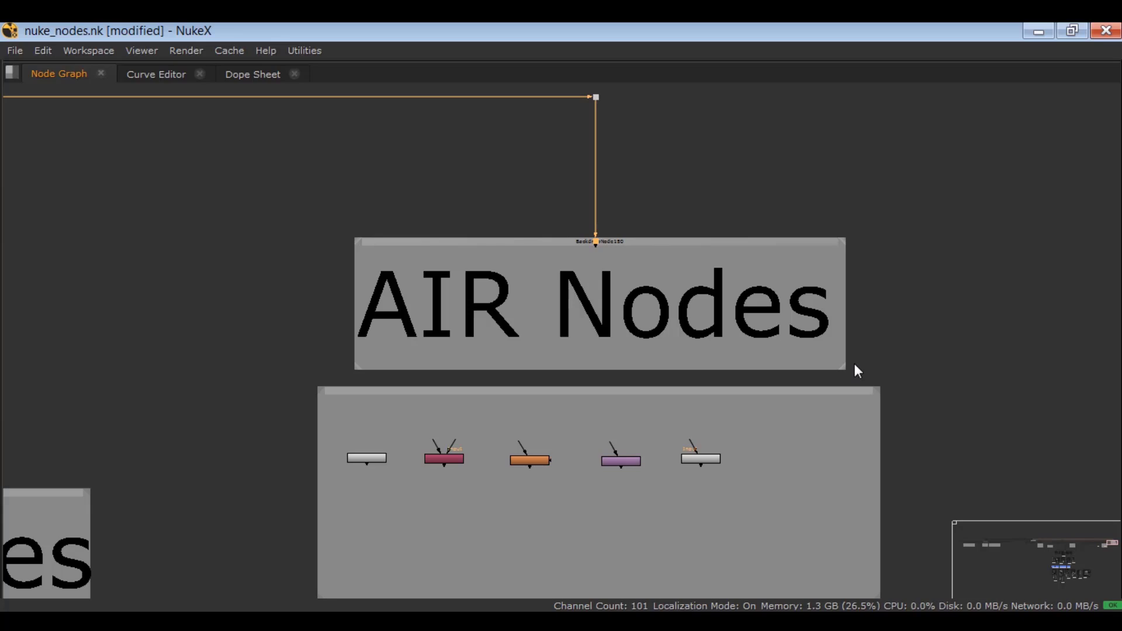
Step: Highlight the CatFileCreator1 node and the CopyCat1 node in the AIR Nodes group
scroll(313, 481, "up", 5)
left_click_drag(376, 356, 667, 461)
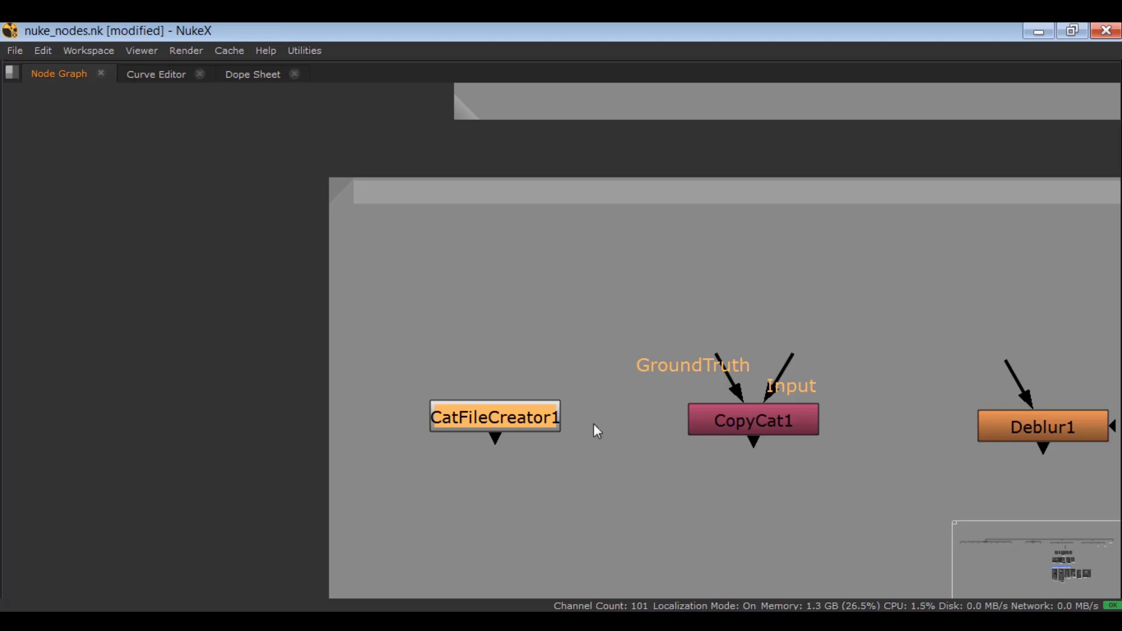
middle_click_drag(594, 423, 471, 349)
left_click(568, 376)
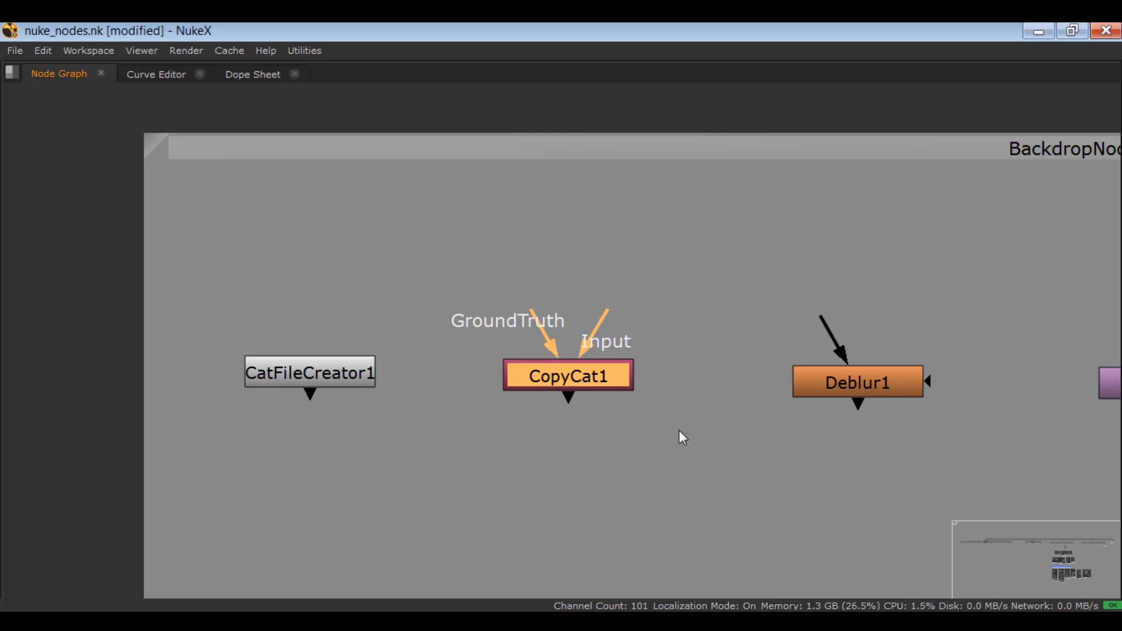
Step: Highlight the Deblur1 node and the Upscale1 node in the AIR Nodes group
middle_click_drag(717, 337, 486, 290)
left_click(626, 337)
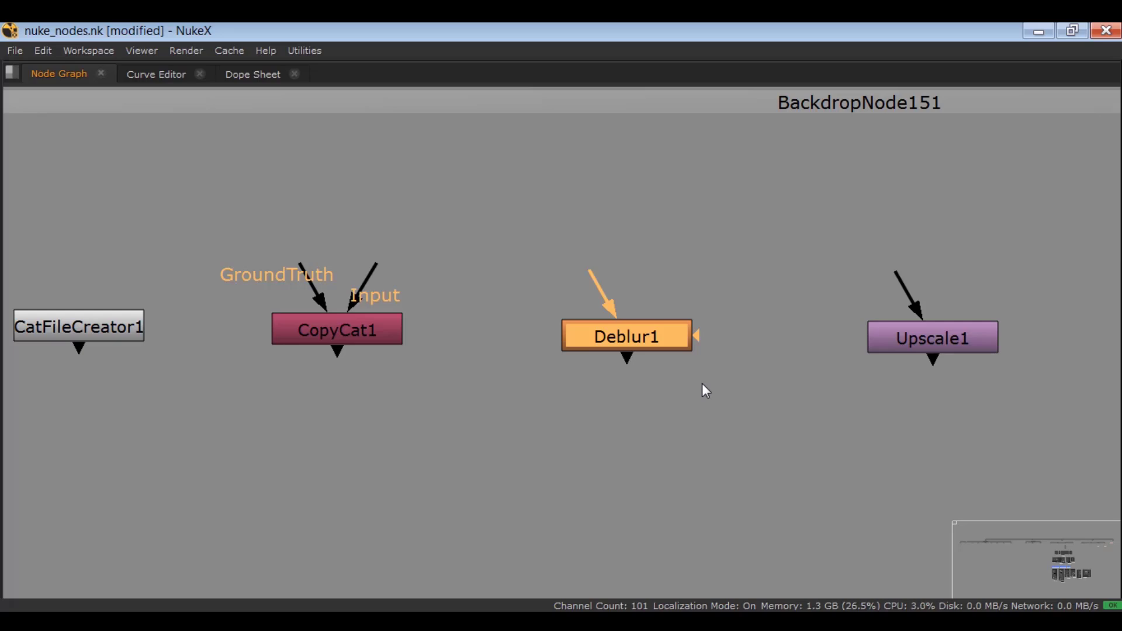
middle_click_drag(601, 385, 187, 354)
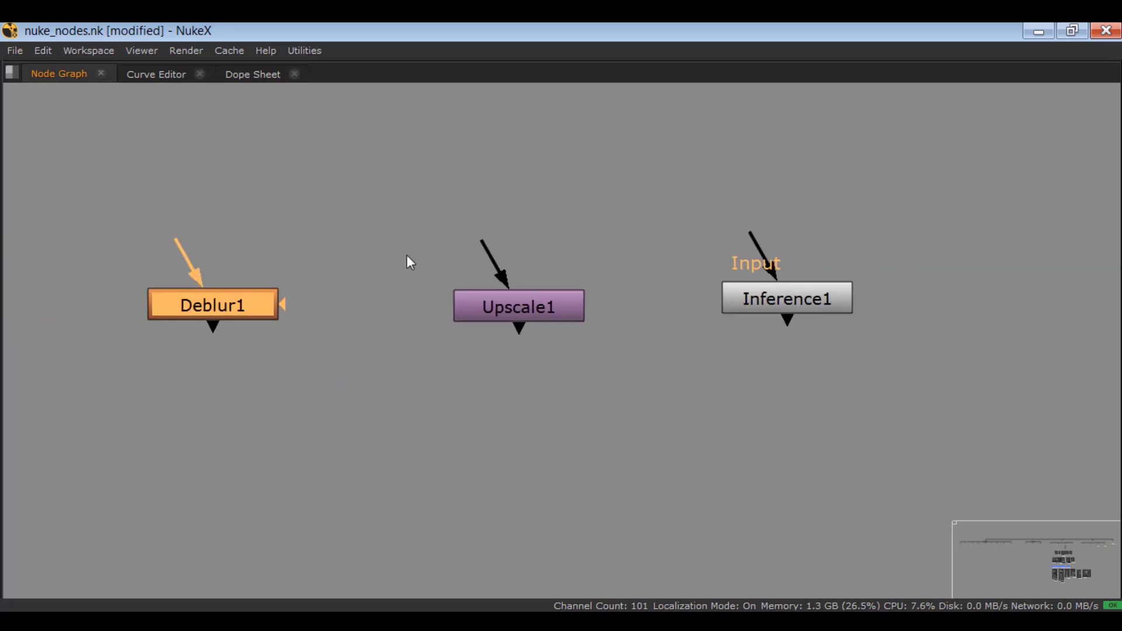
left_click_drag(377, 240, 678, 383)
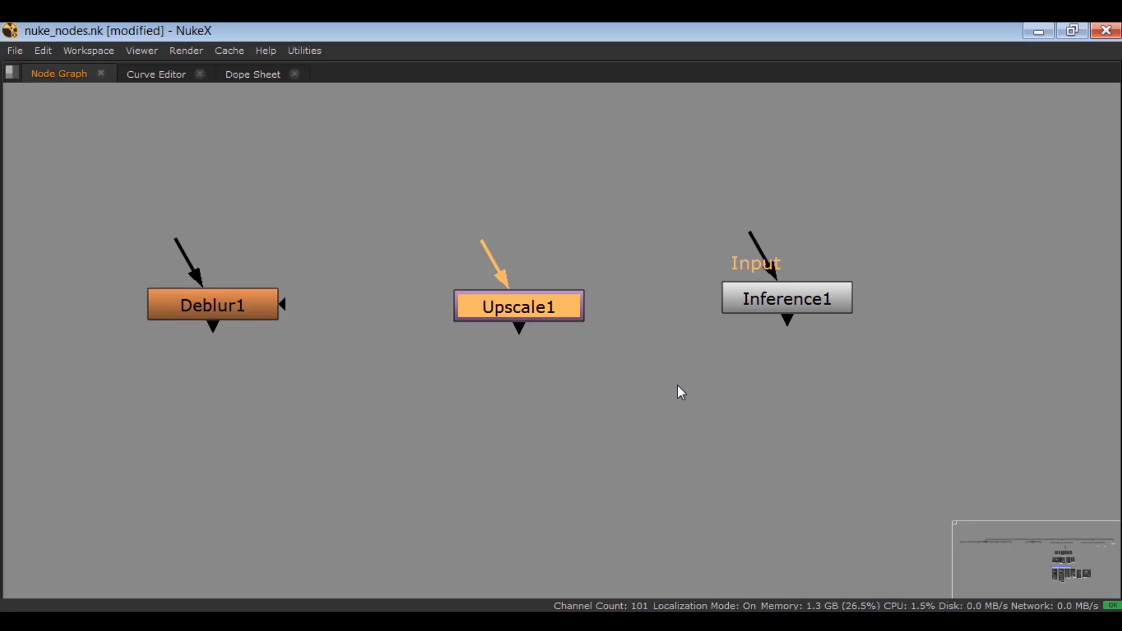
Step: Highlight the Inference1 node in the AIR Nodes group and examine the overall layout of the node groups
middle_click_drag(678, 386, 594, 397)
left_click_drag(634, 251, 854, 369)
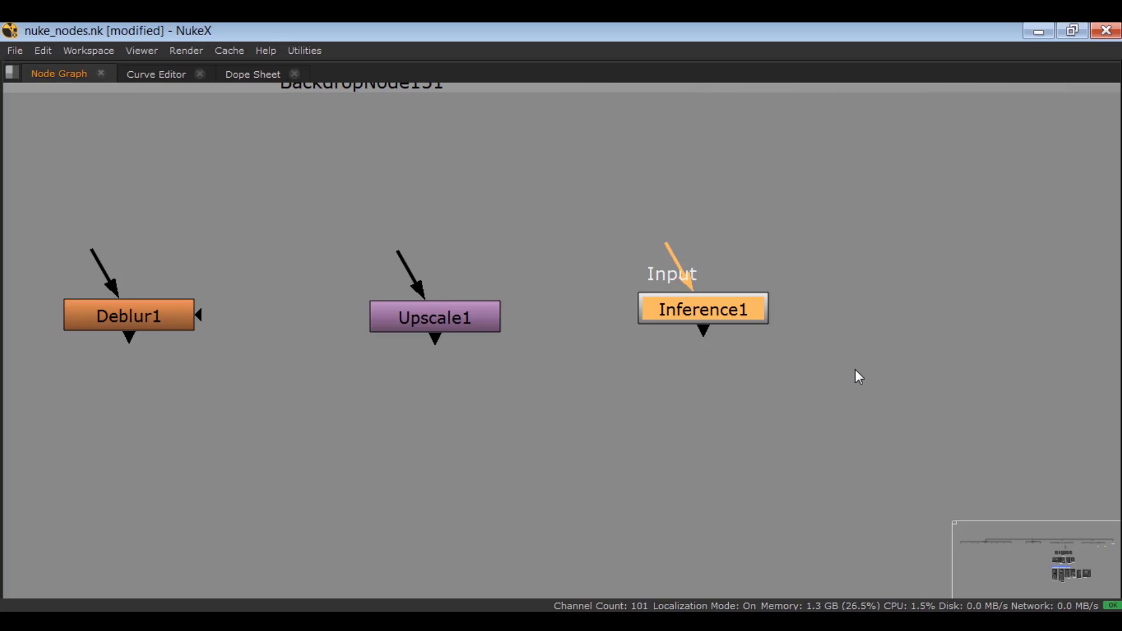
scroll(855, 370, "down", 10)
scroll(441, 424, "down", 8)
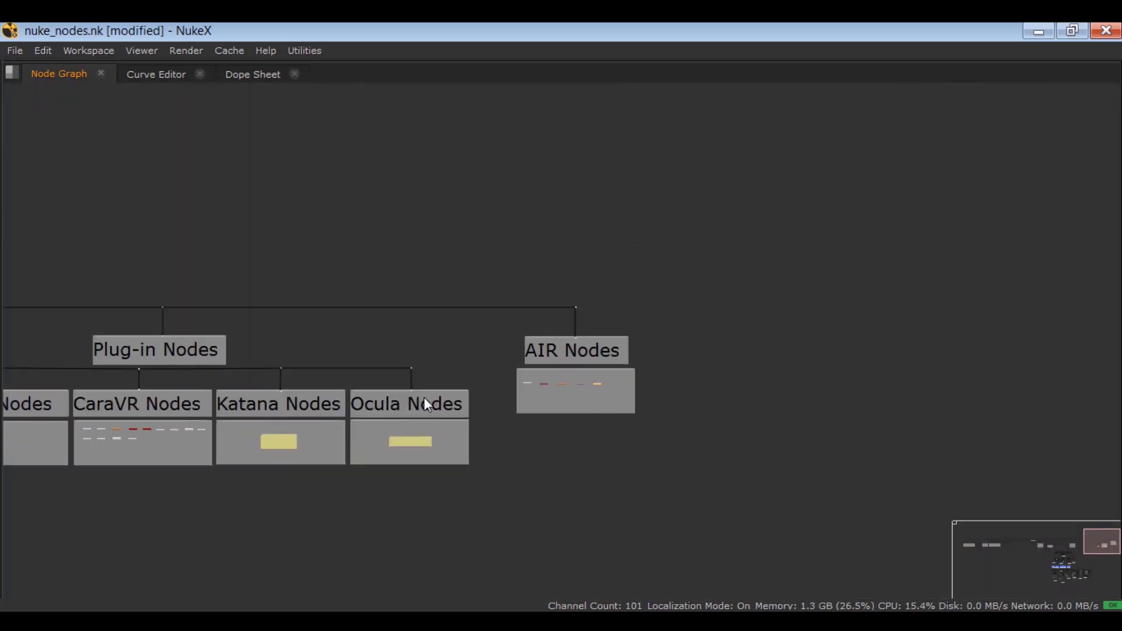
scroll(507, 318, "down", 6)
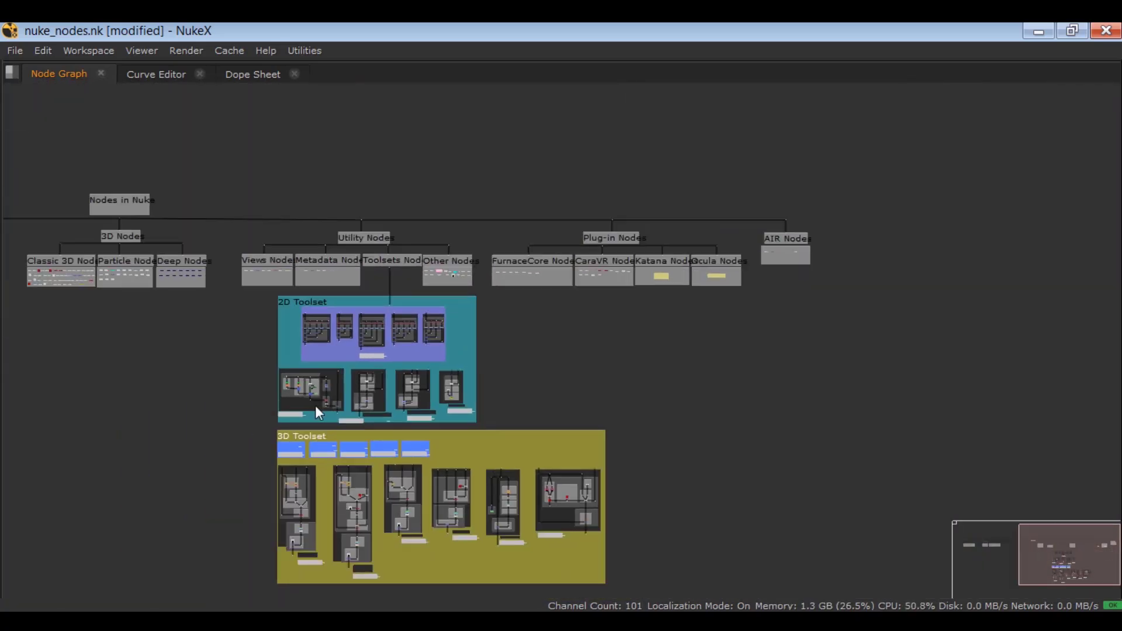